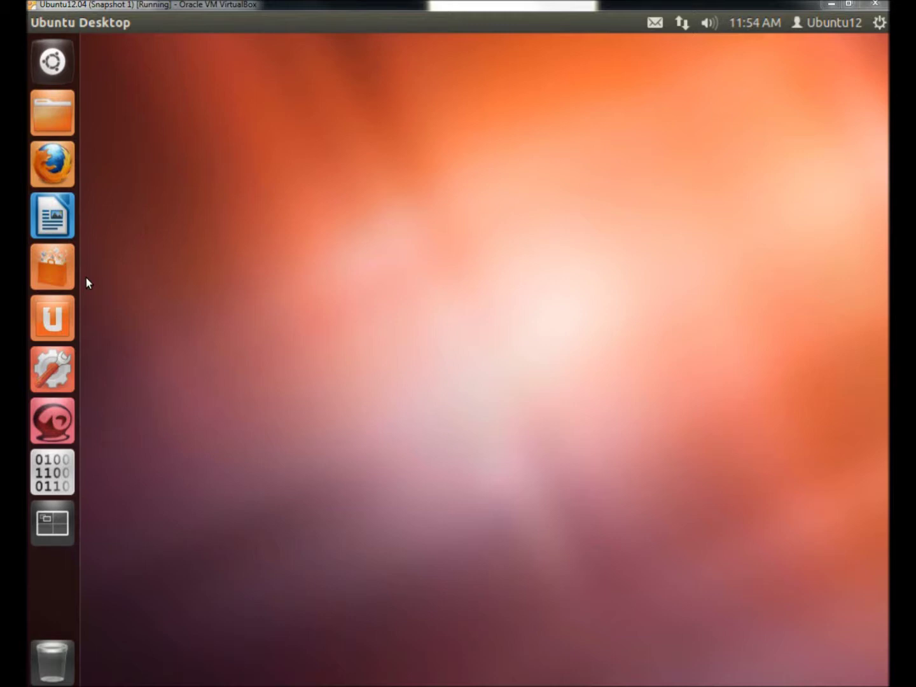
# - Search Ubuntu Software Center for 'docky', install it, and close the store
pyautogui.click(52, 264)
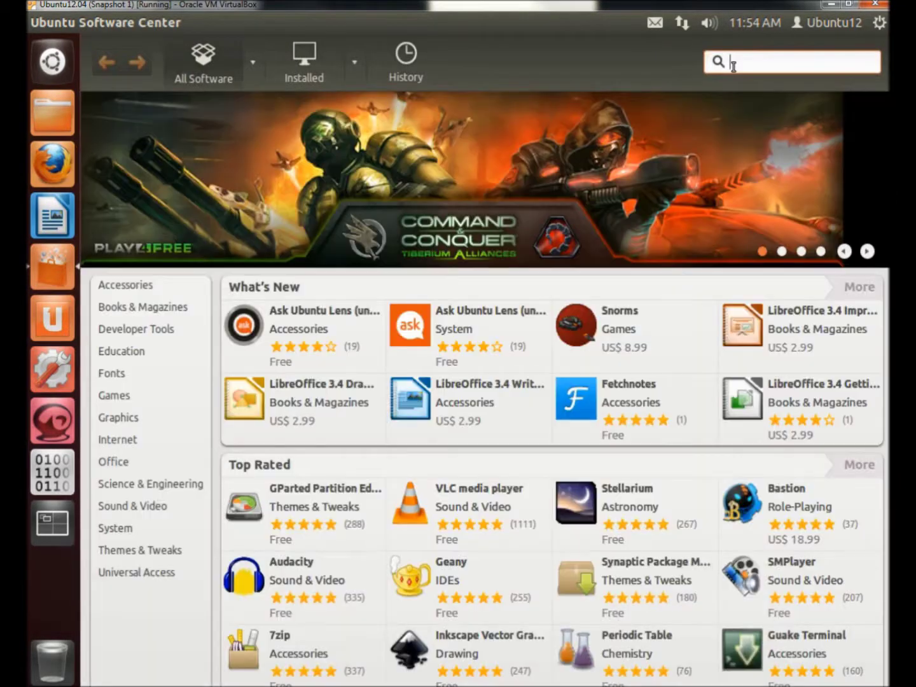
pyautogui.write('docky')
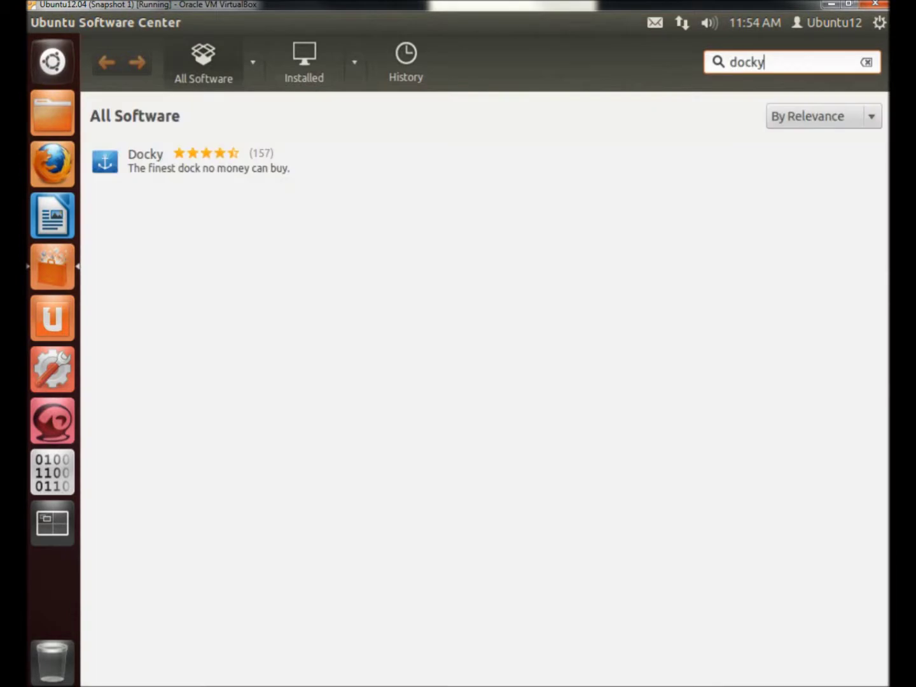
pyautogui.click(197, 160)
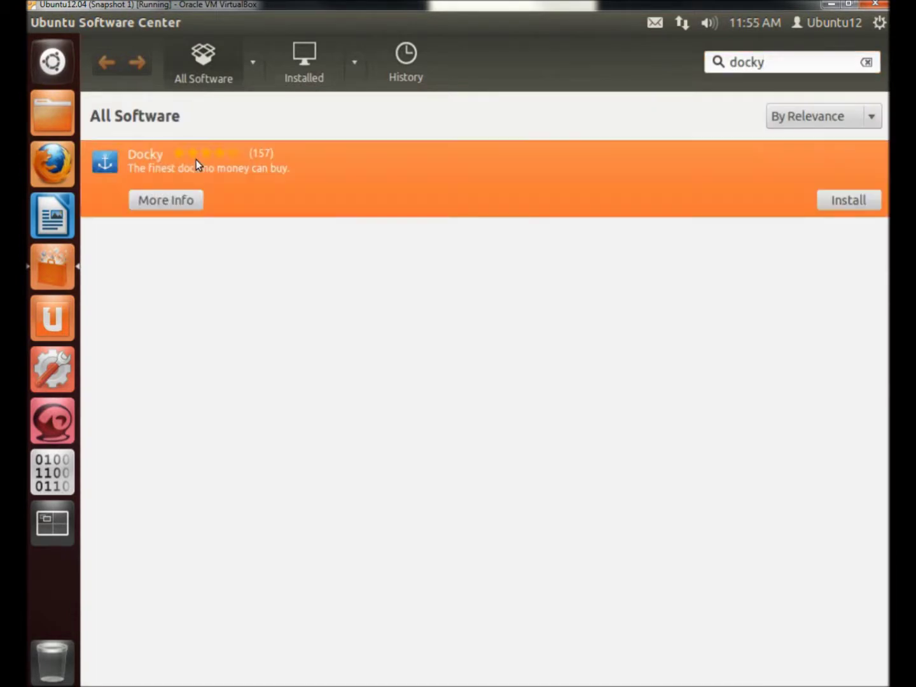
pyautogui.click(830, 202)
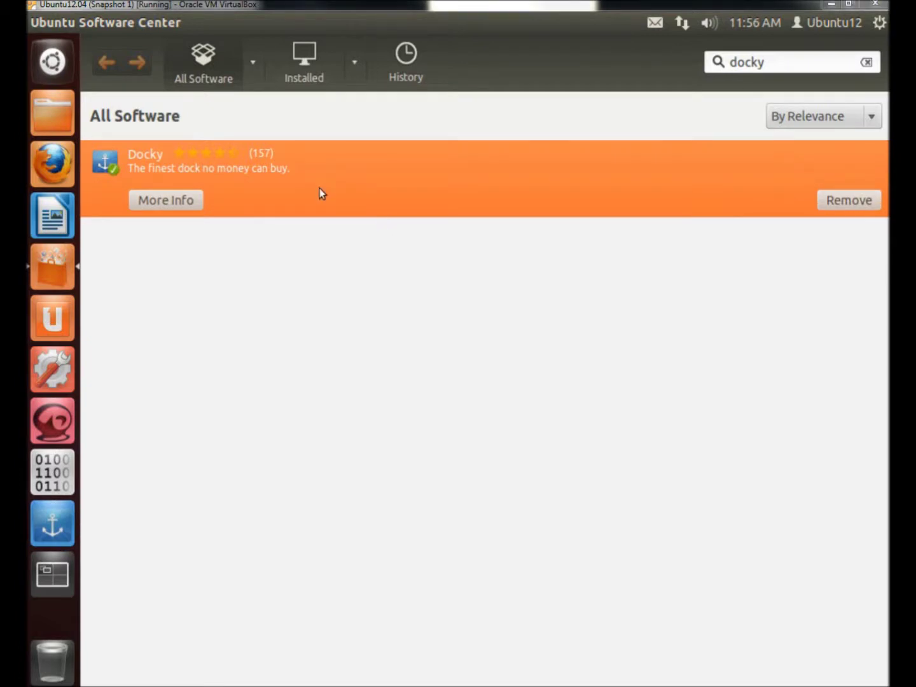
pyautogui.moveTo(56, 26)
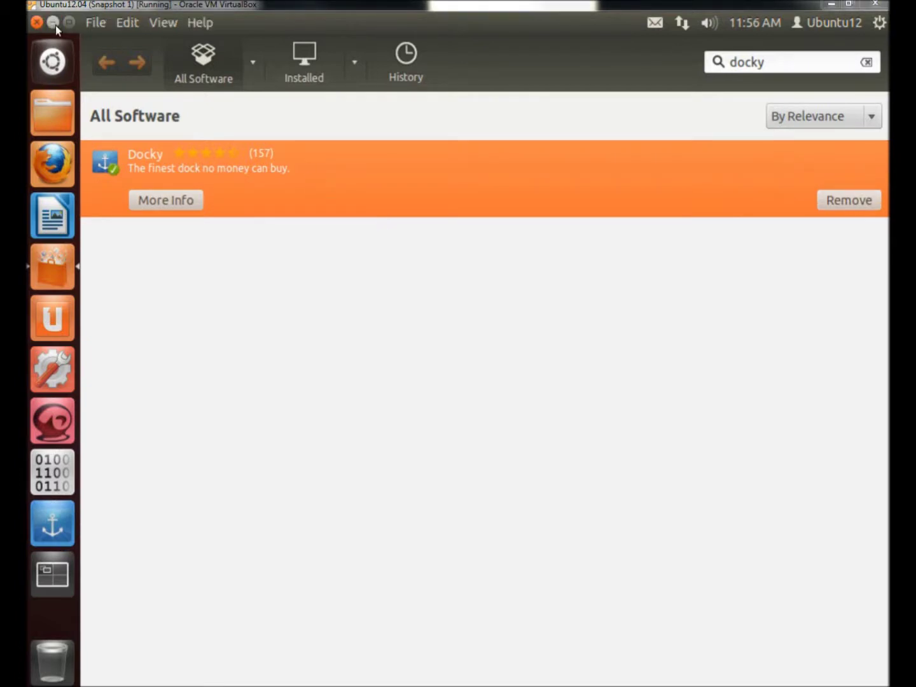
pyautogui.click(37, 23)
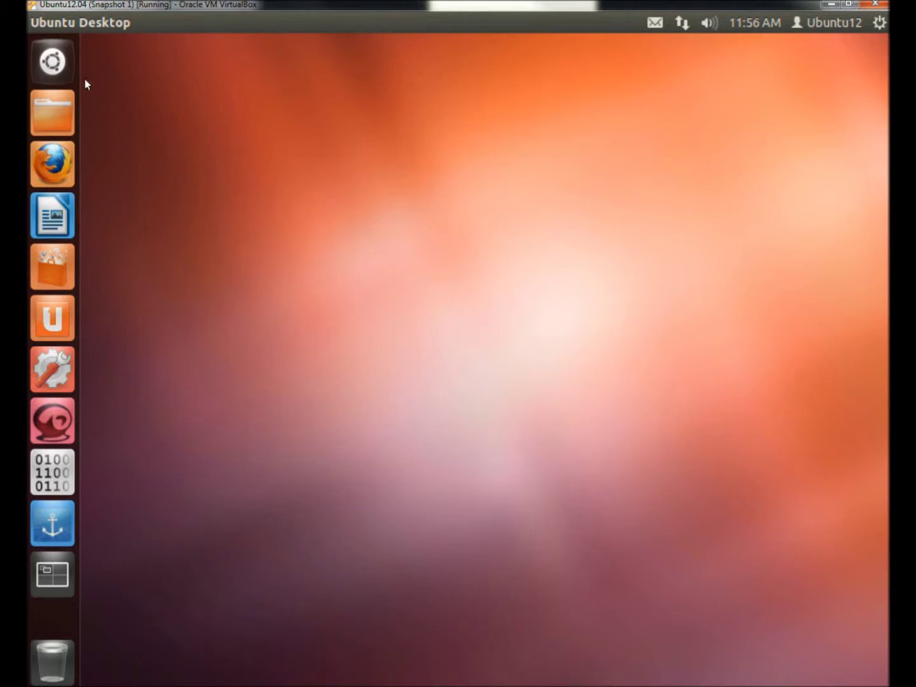
# - Launch Docky from the Unity launcher so its dock appears along the bottom
pyautogui.click(54, 64)
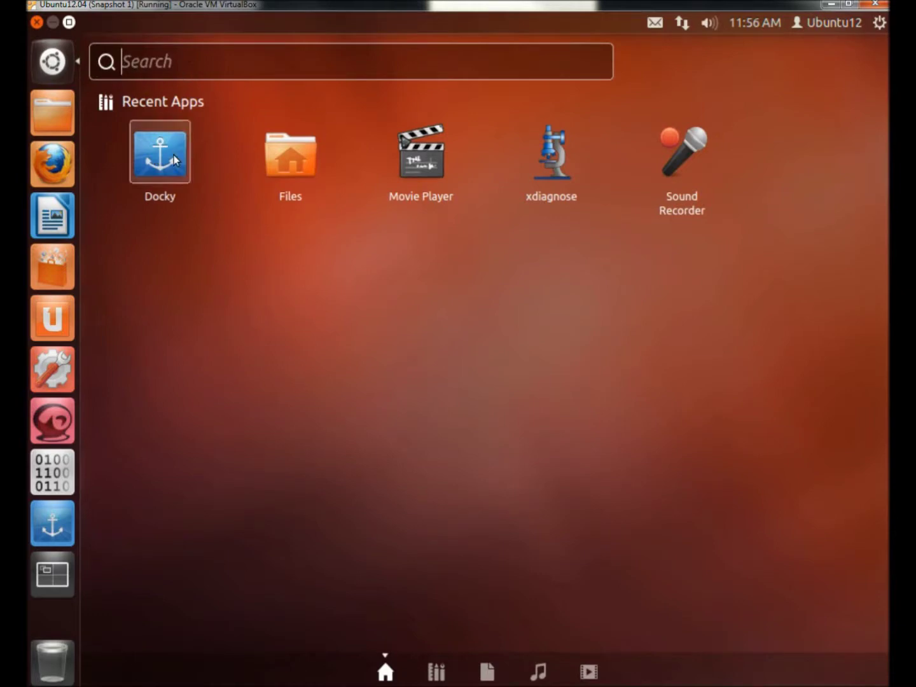
pyautogui.click(38, 23)
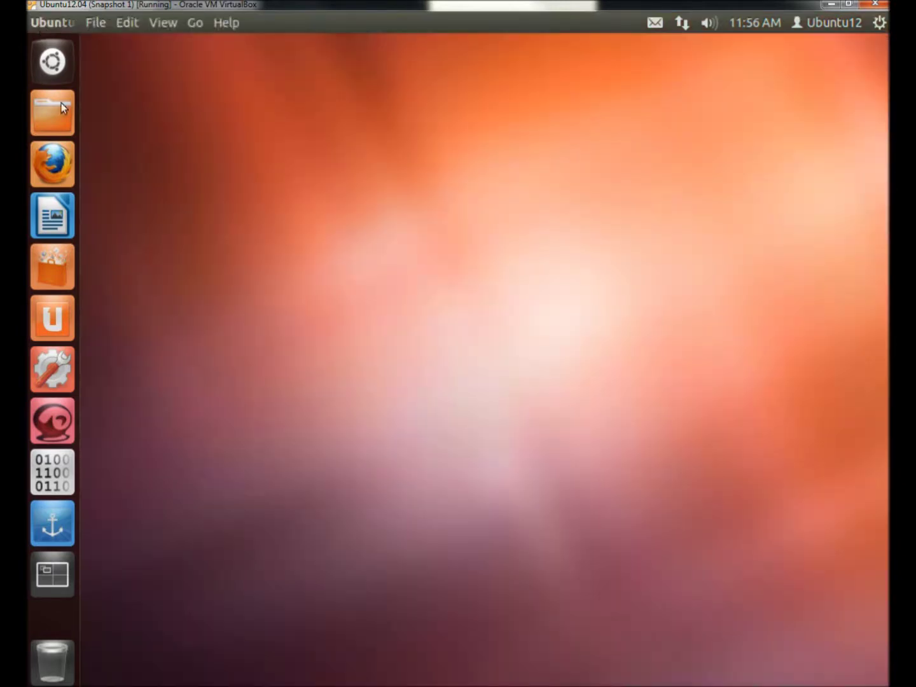
pyautogui.click(55, 530)
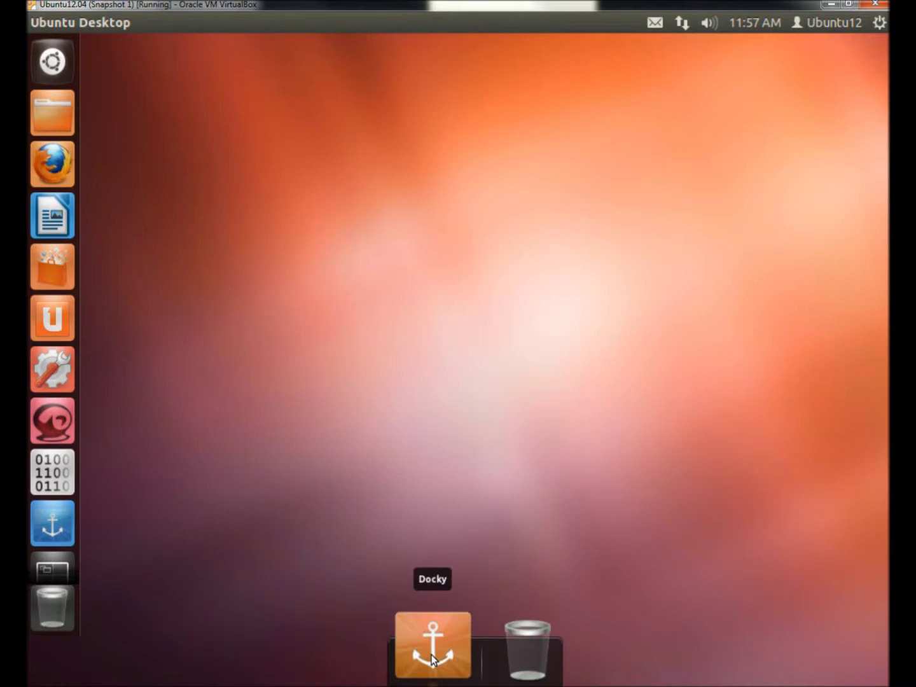
# - In Docky Settings, preview the Air and Matte themes, then settle on Transparent
pyautogui.click(431, 655)
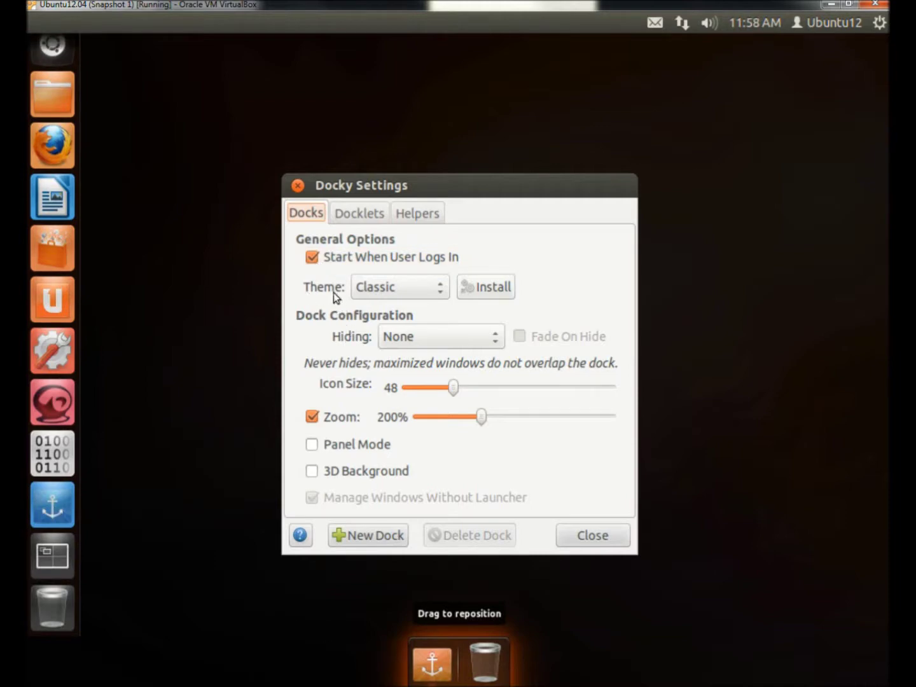
pyautogui.click(418, 291)
pyautogui.click(380, 313)
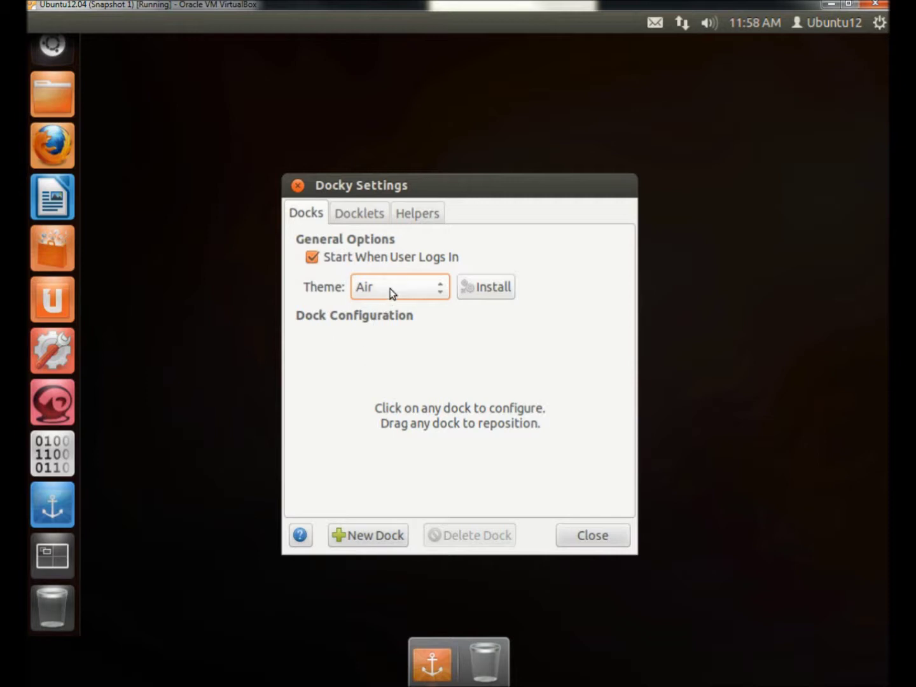
pyautogui.click(392, 291)
pyautogui.click(370, 384)
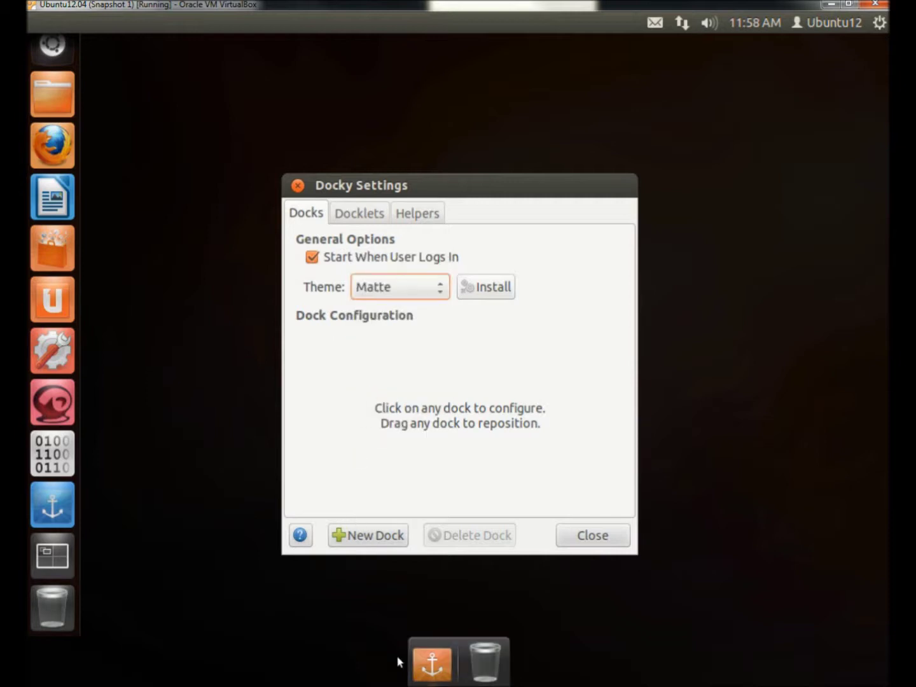
pyautogui.click(400, 293)
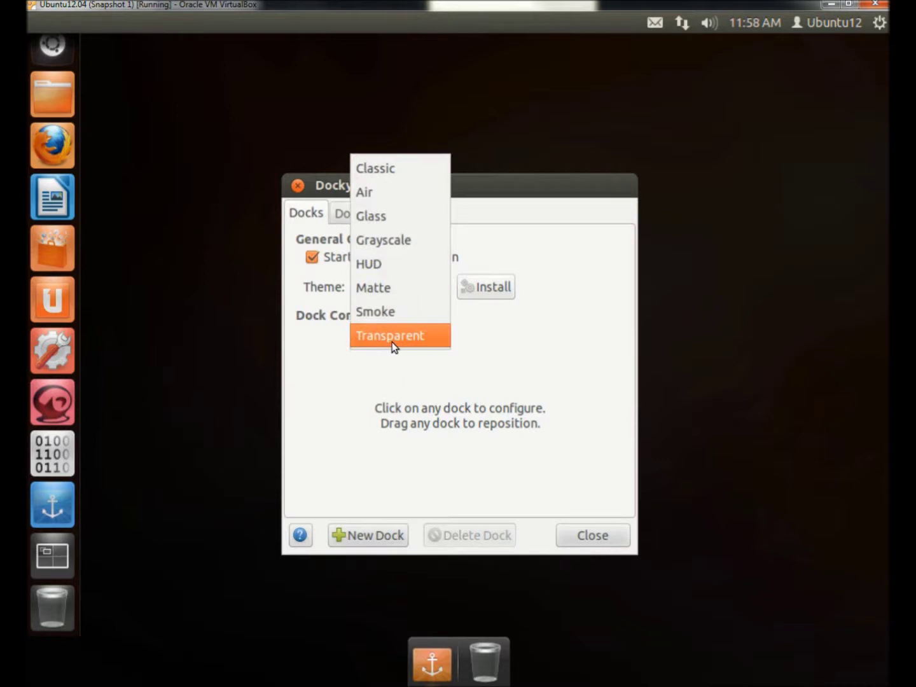
pyautogui.click(393, 341)
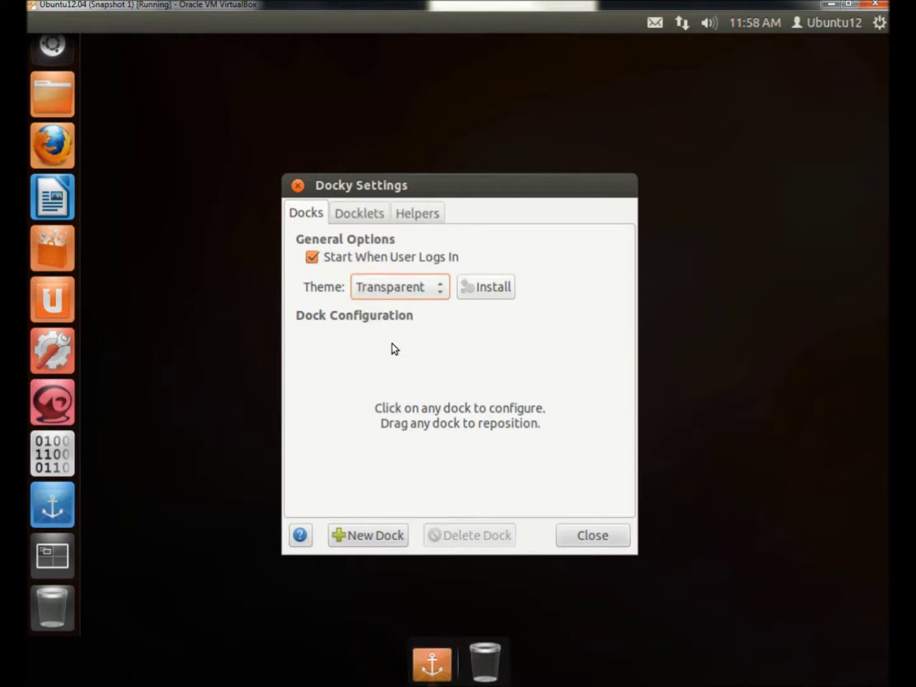
pyautogui.click(434, 666)
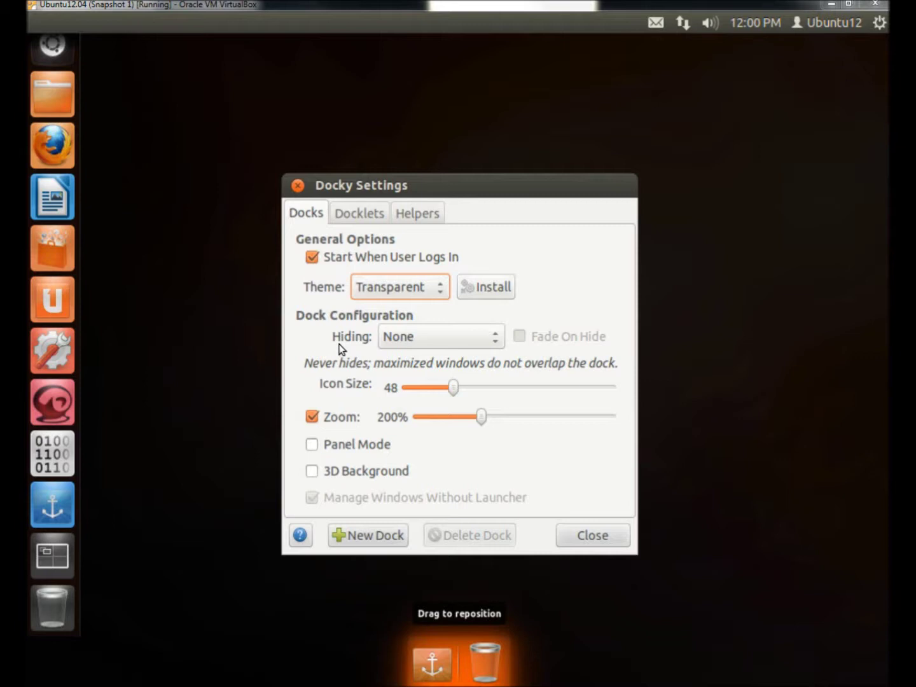
# - Set the dock's Hiding to Autohide and close settings to test it
pyautogui.click(424, 338)
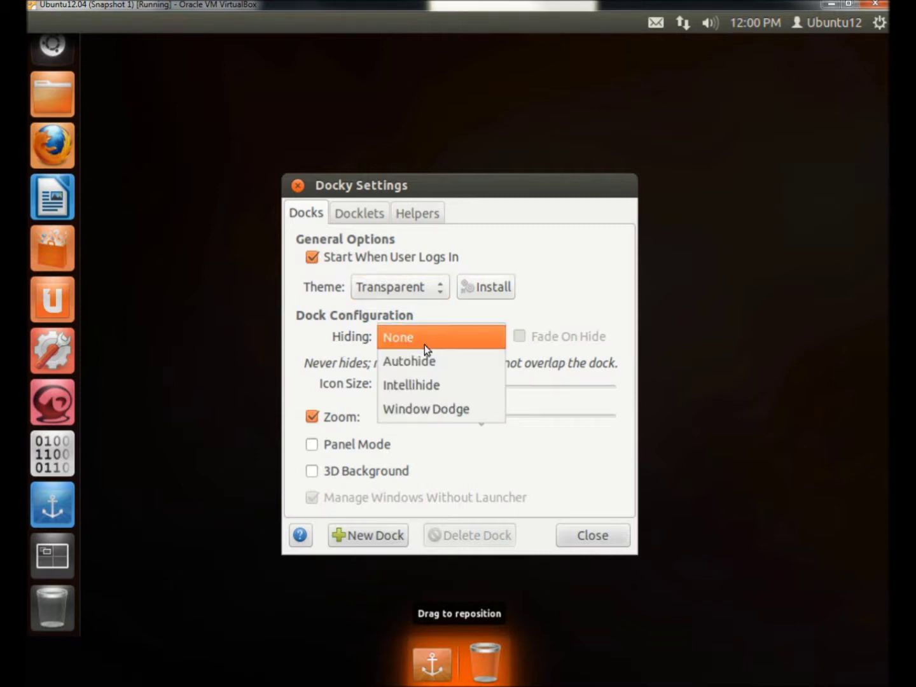
pyautogui.click(418, 366)
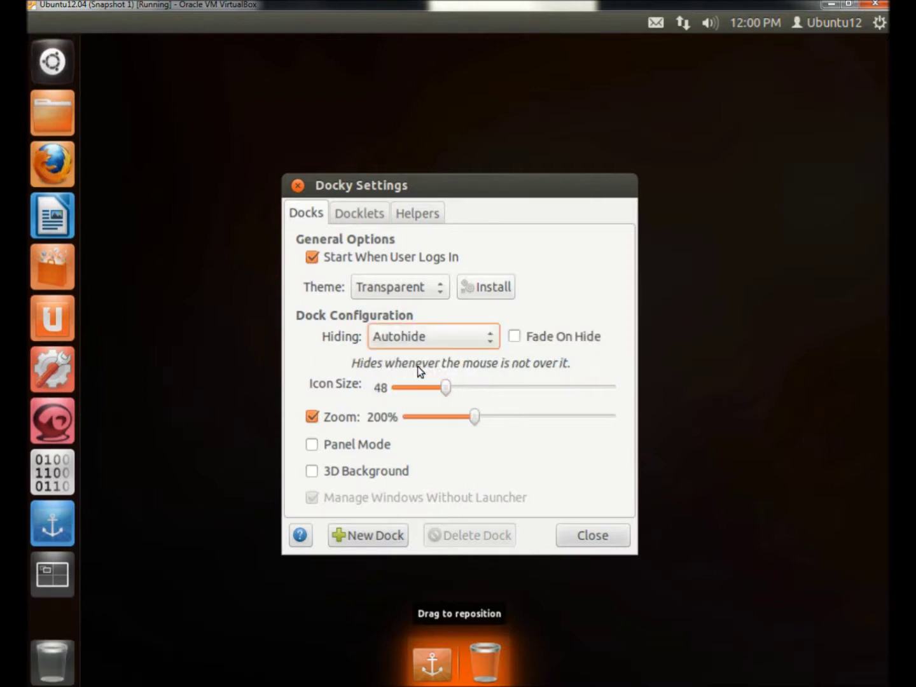
pyautogui.click(569, 537)
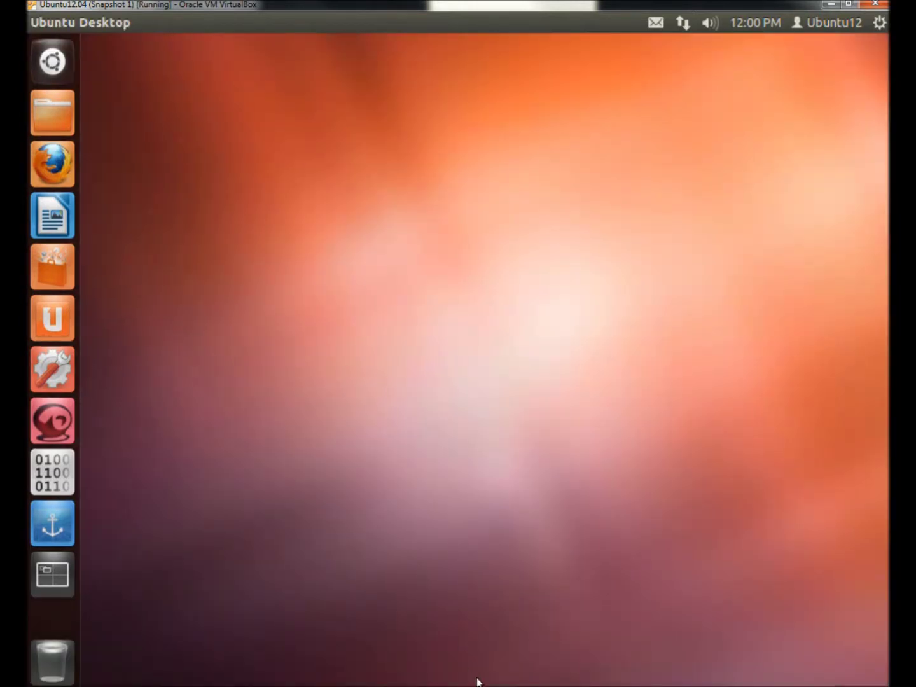
pyautogui.moveTo(444, 684)
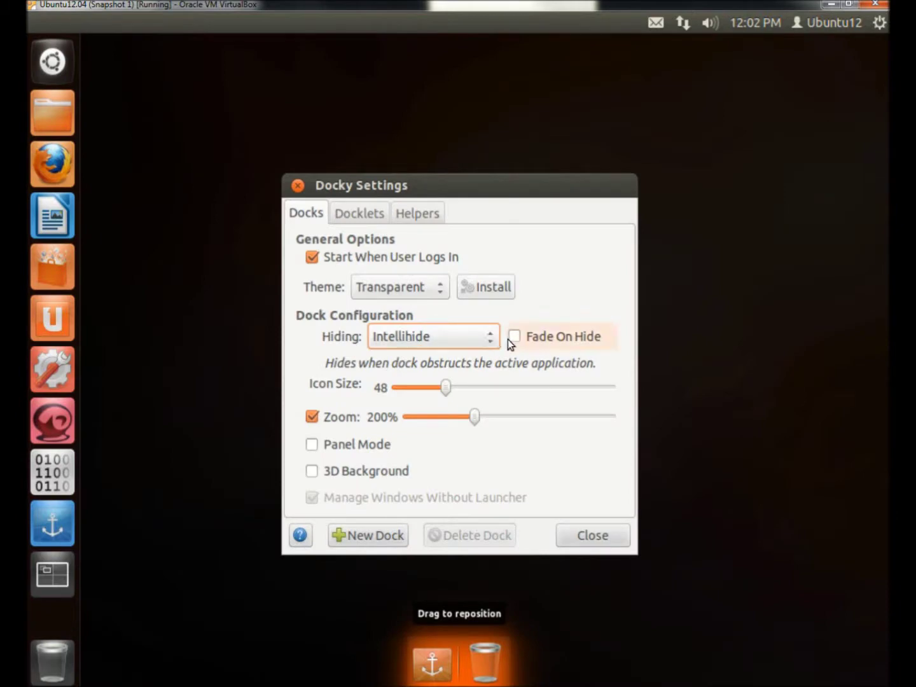
# - Switch Hiding to Window Dodge and test it against the Software Center window
pyautogui.click(453, 337)
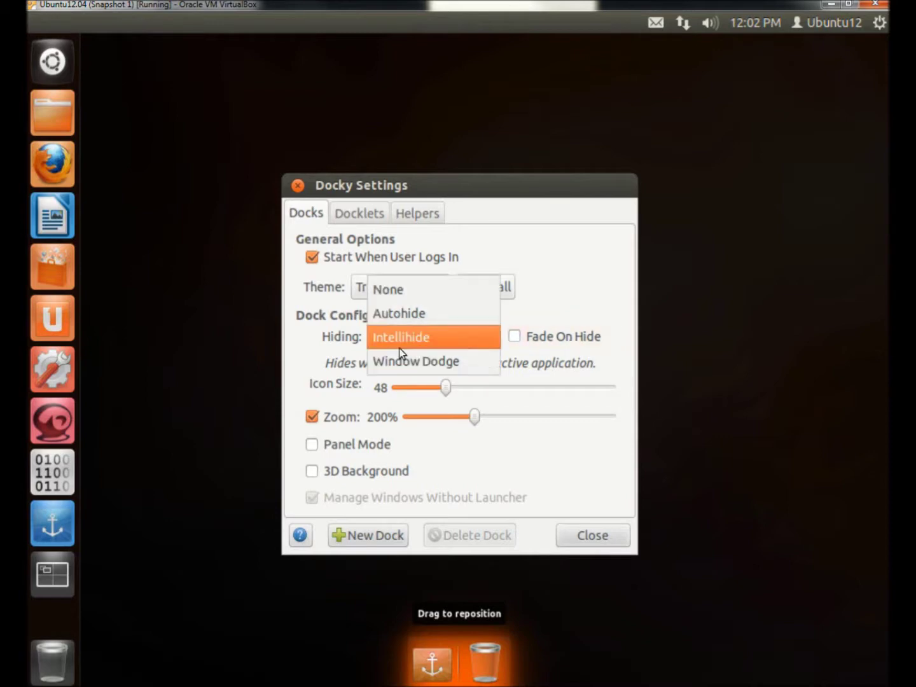
pyautogui.click(396, 362)
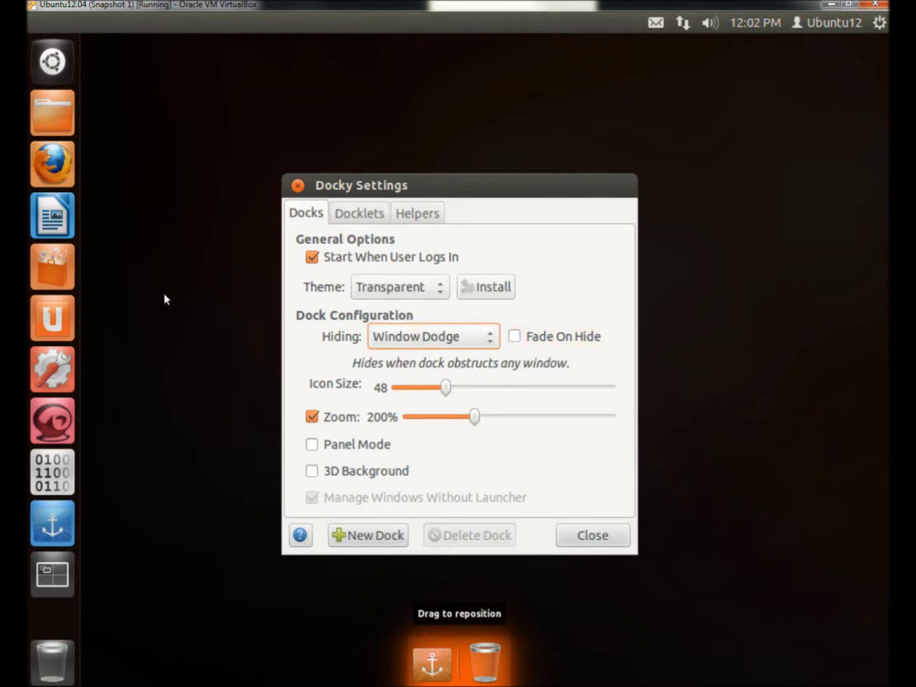
pyautogui.press('Escape')
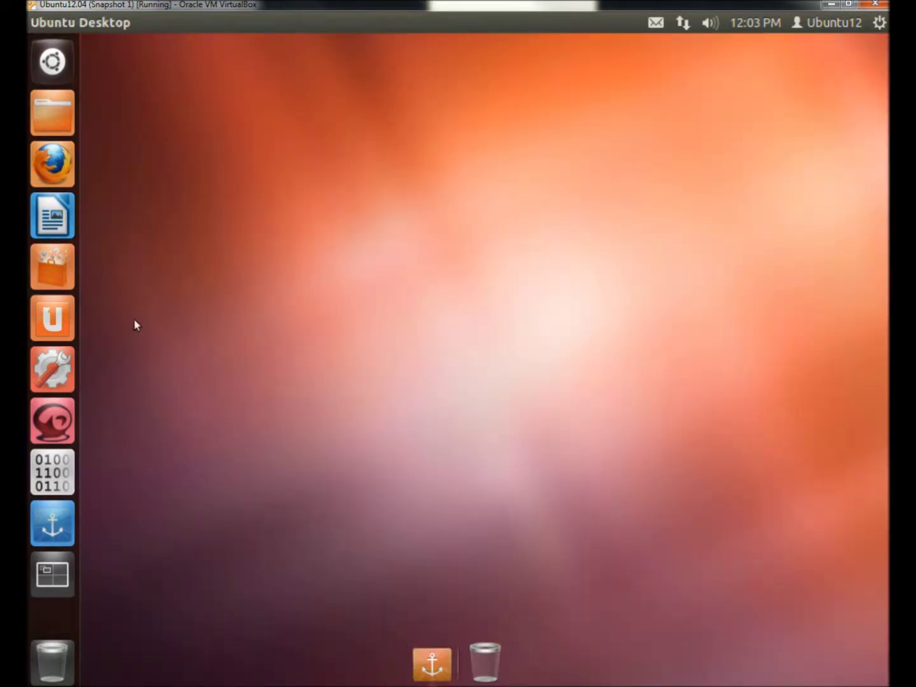
pyautogui.click(53, 284)
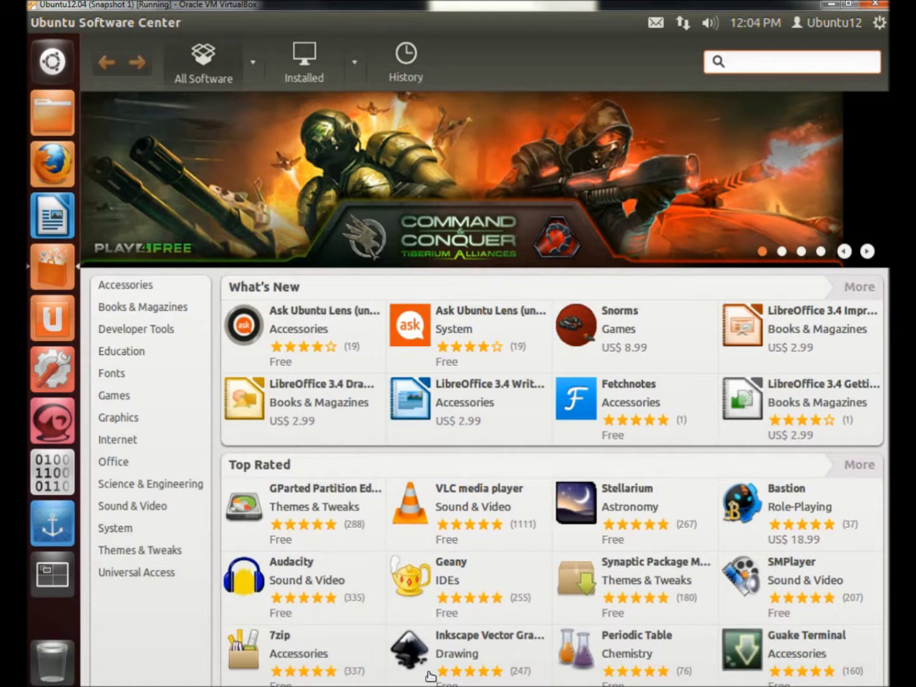
pyautogui.moveTo(427, 676)
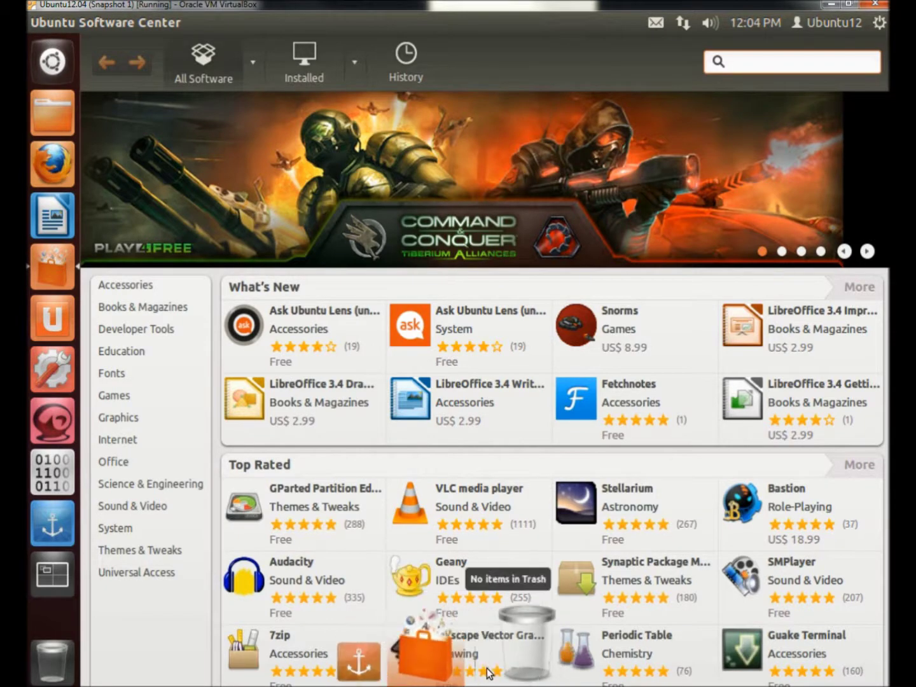
pyautogui.click(423, 658)
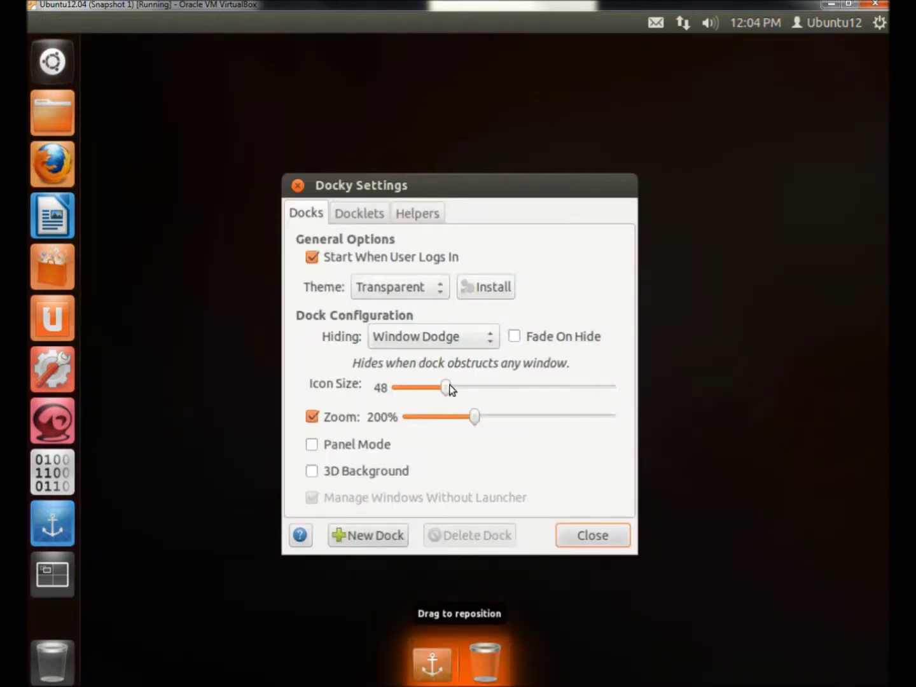
# - Enlarge the dock to Icon Size 63 and Zoom 332%, then preview the result
pyautogui.moveTo(445, 389); pyautogui.dragTo(474, 434)
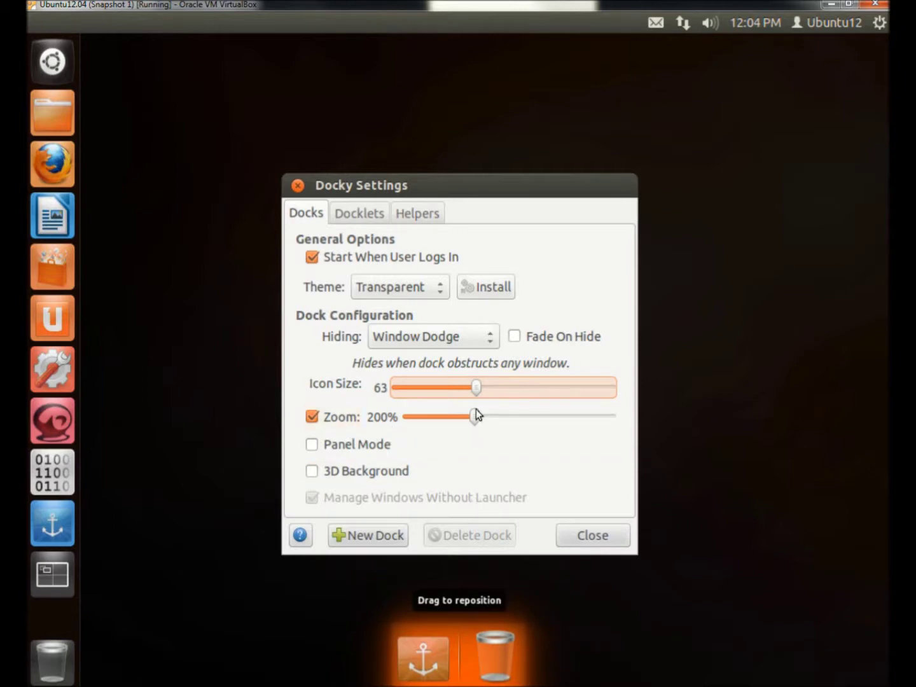
pyautogui.moveTo(476, 415); pyautogui.dragTo(567, 420)
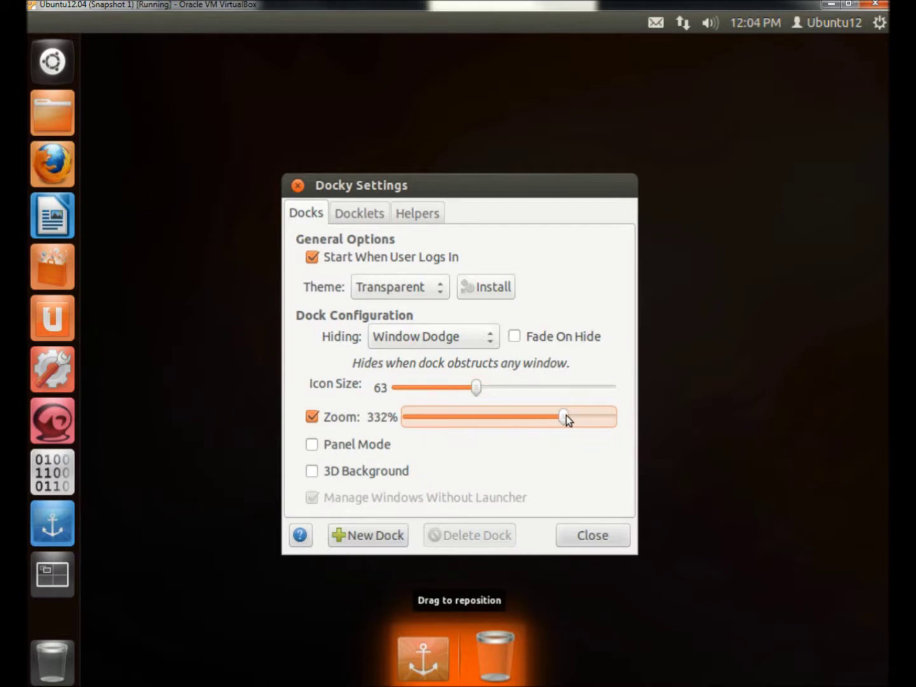
pyautogui.press('Escape')
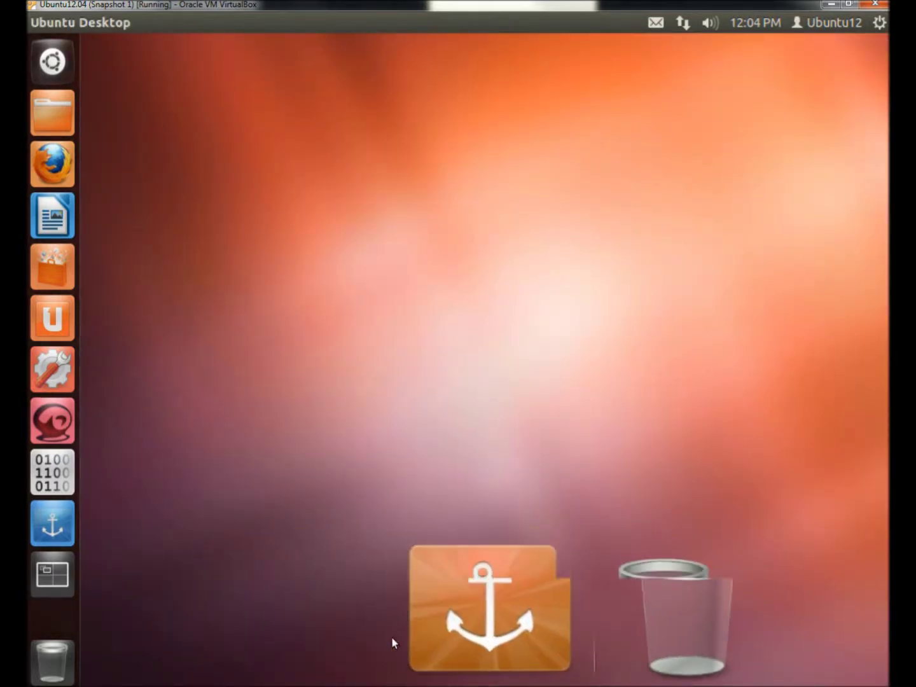
pyautogui.click(420, 656)
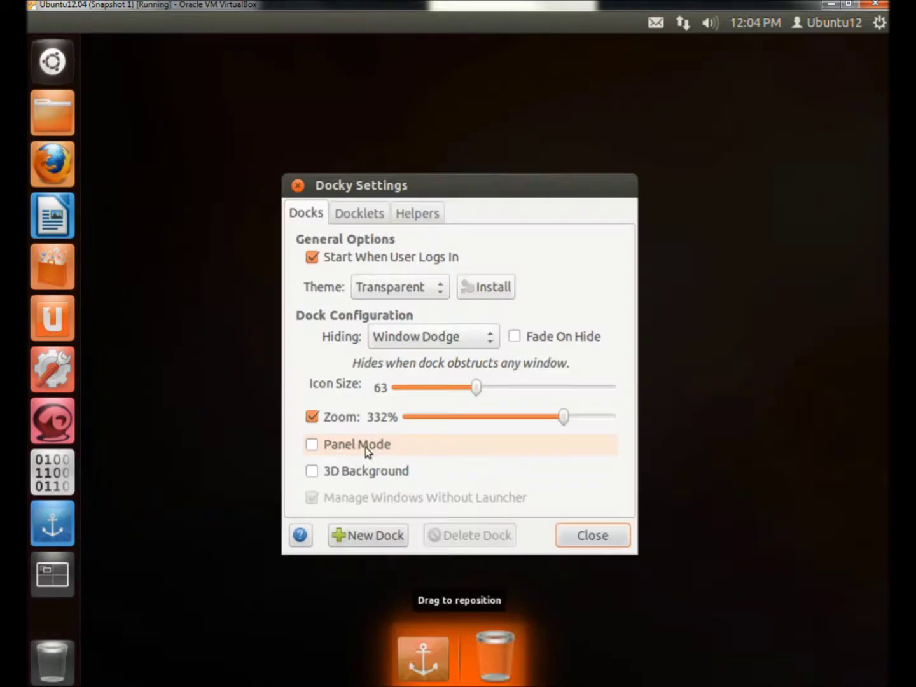
# - Toggle Panel Mode on and back off, then show the Docklets list
pyautogui.click(310, 444)
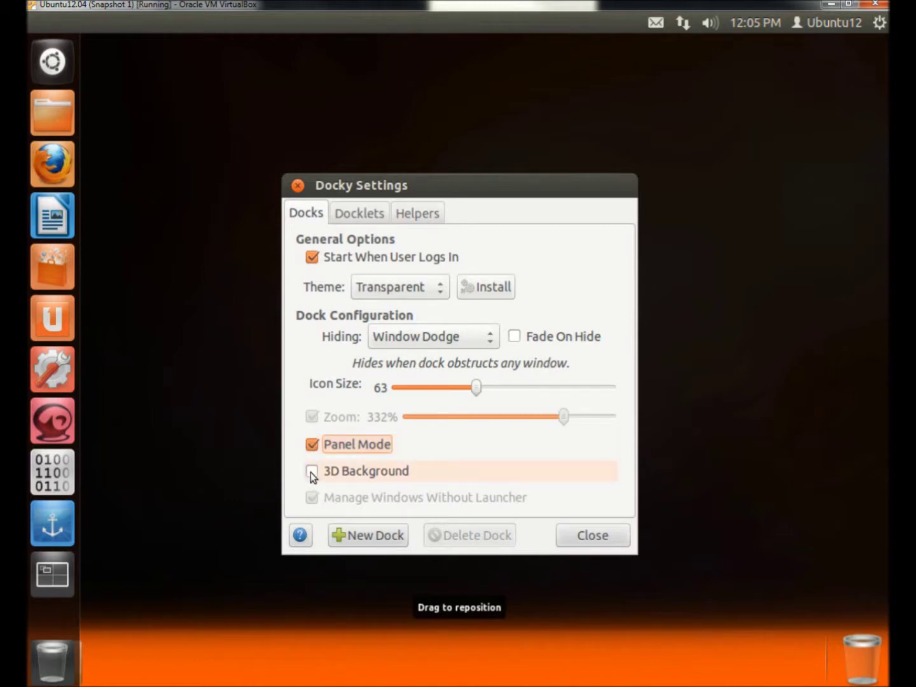
pyautogui.click(360, 445)
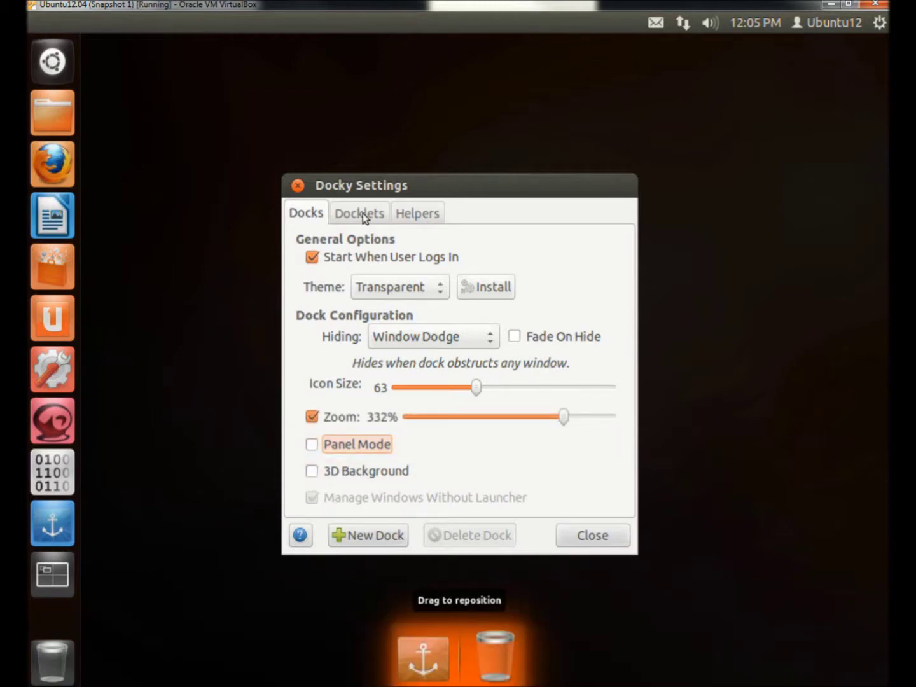
pyautogui.click(359, 214)
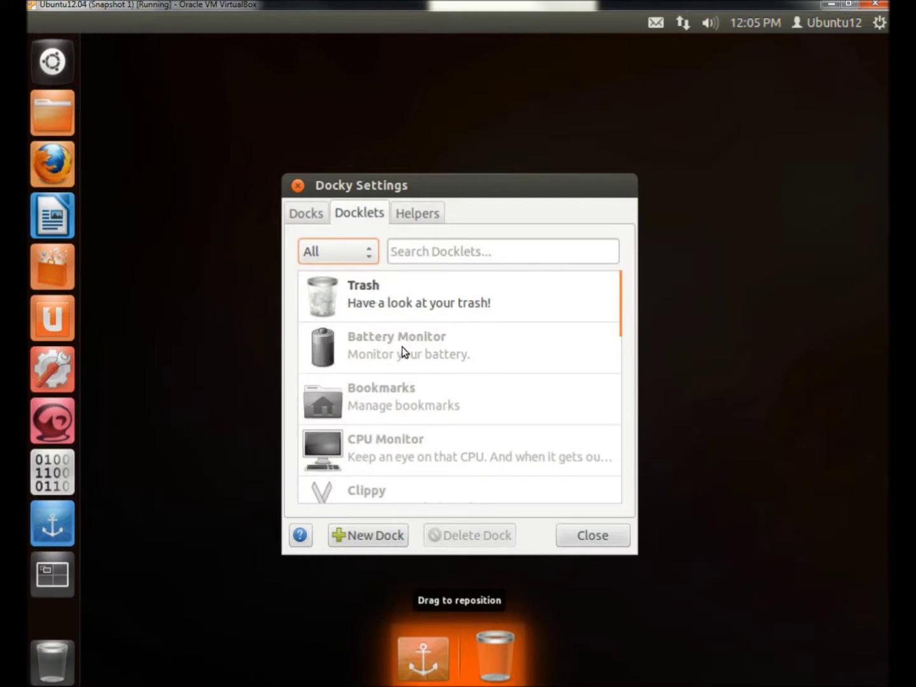
# - Create a new empty dock on the right screen edge and close Docky Settings
pyautogui.scroll(-4, 424, 433)
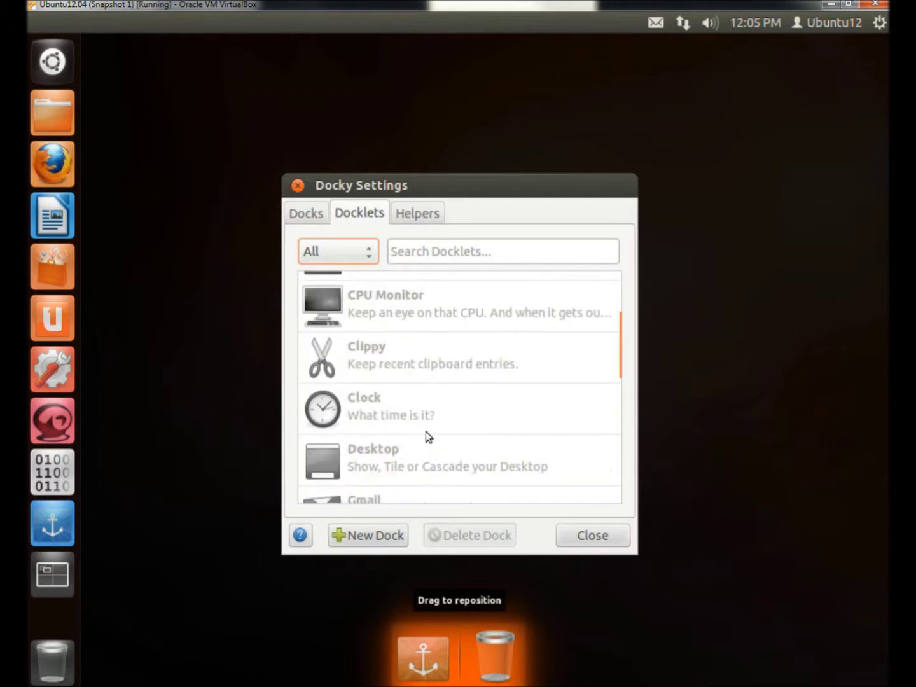
pyautogui.scroll(-5, 398, 421)
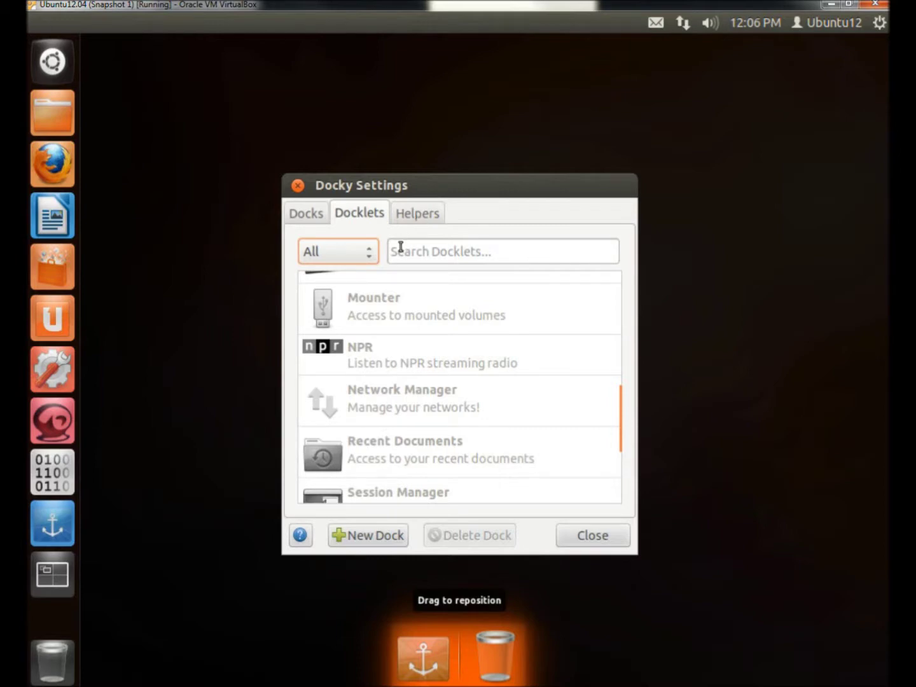
pyautogui.click(360, 538)
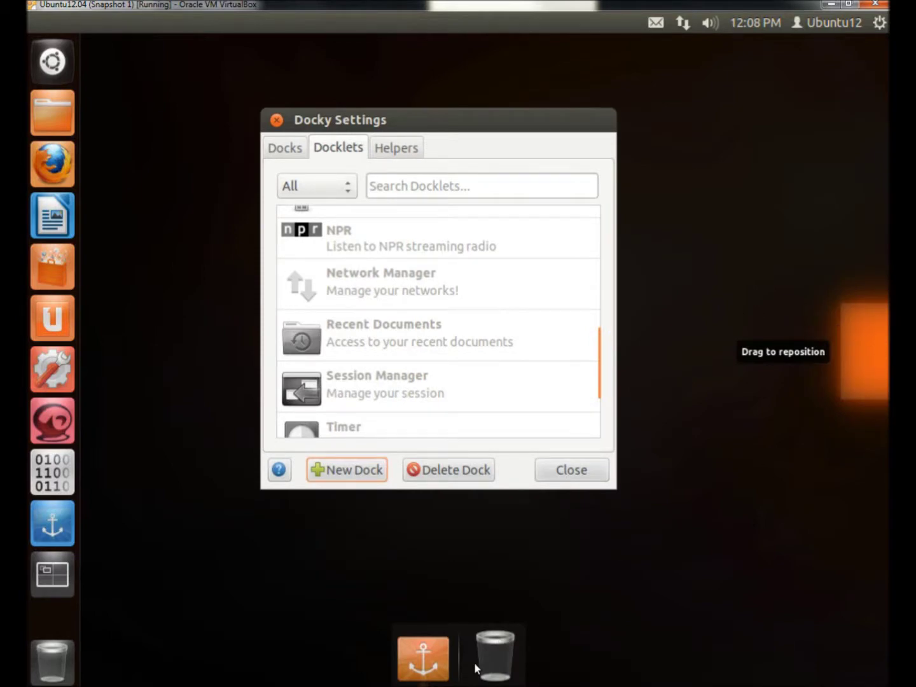
pyautogui.click(570, 471)
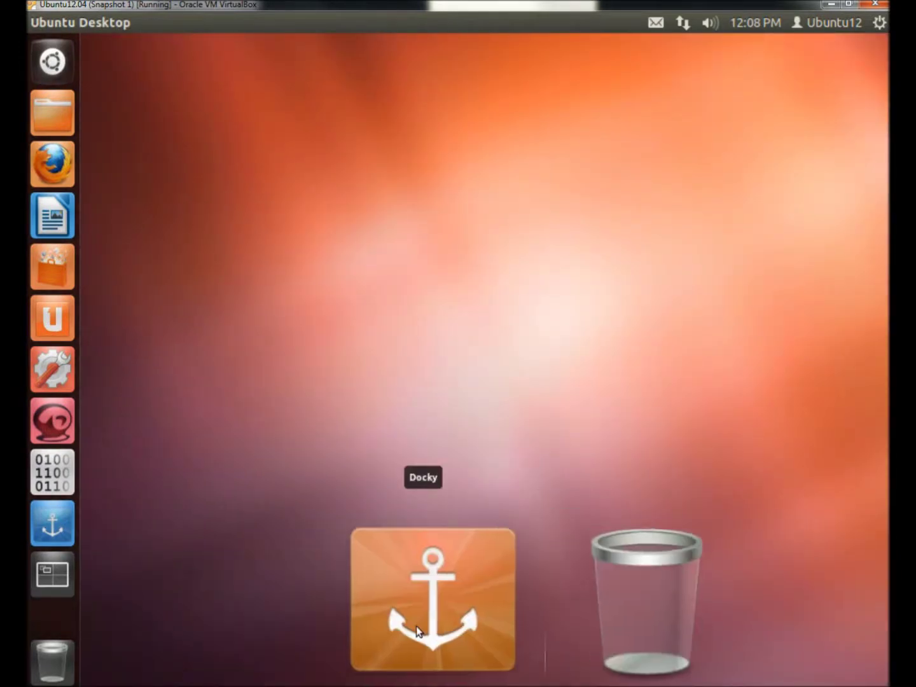
# - Put a Movie Player shortcut on the desktop and drag totem.desktop onto the bottom dock
pyautogui.click(50, 64)
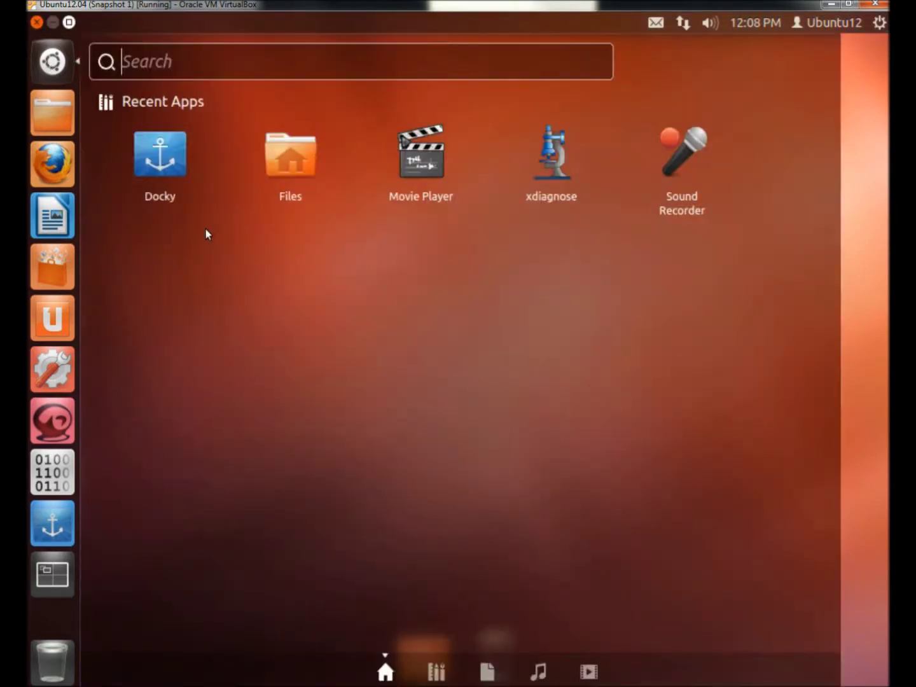
pyautogui.moveTo(421, 153); pyautogui.dragTo(865, 678)
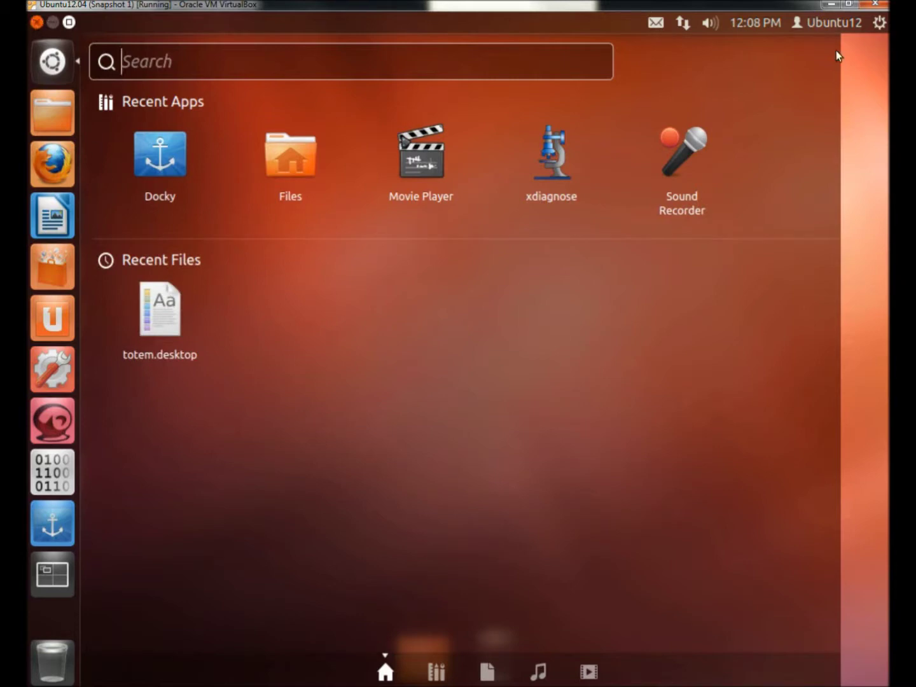
pyautogui.click(876, 122)
pyautogui.moveTo(787, 644); pyautogui.dragTo(450, 562)
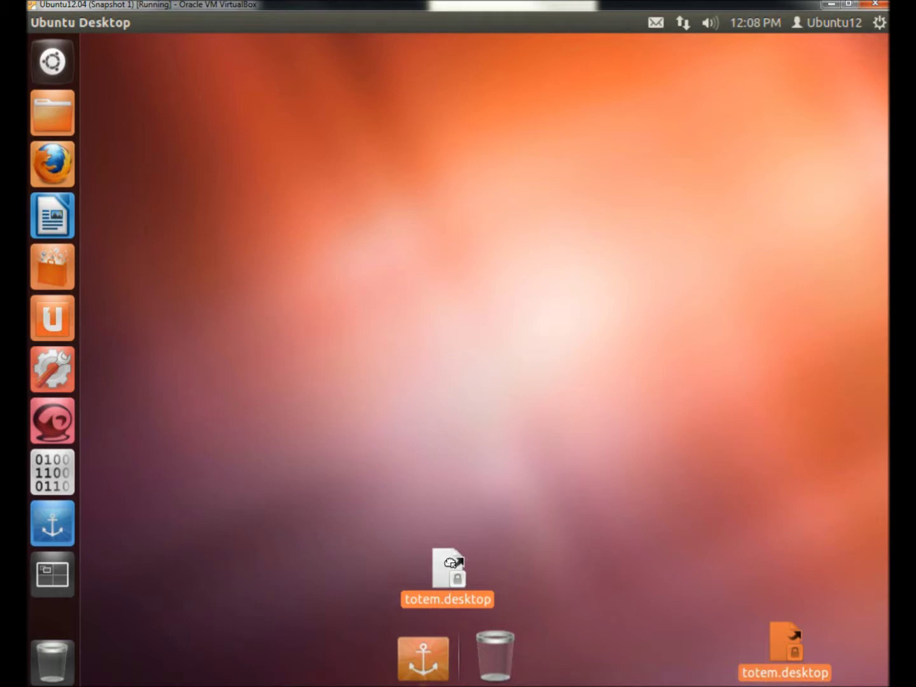
pyautogui.moveTo(449, 563); pyautogui.dragTo(449, 645)
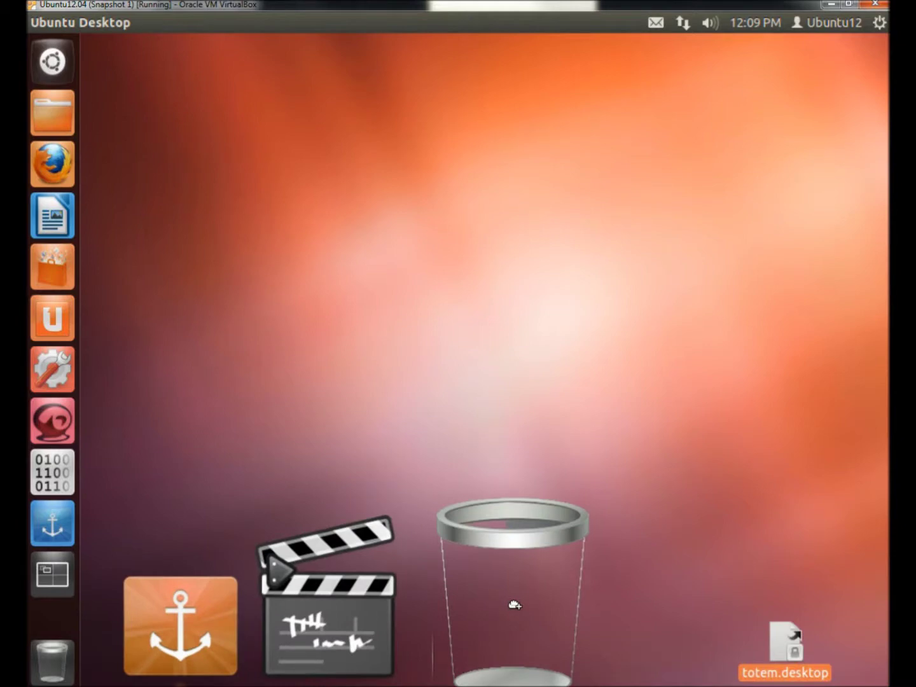
# - Drag the Trash item off the dock and move totem.desktop to the trash
pyautogui.moveTo(513, 614); pyautogui.dragTo(541, 266)
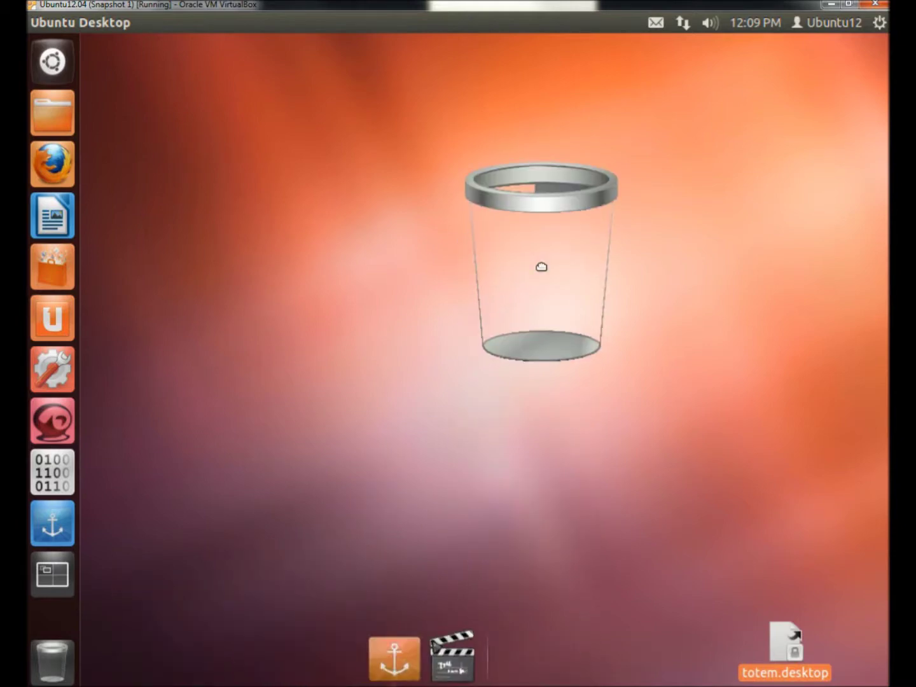
pyautogui.moveTo(542, 266); pyautogui.dragTo(541, 265)
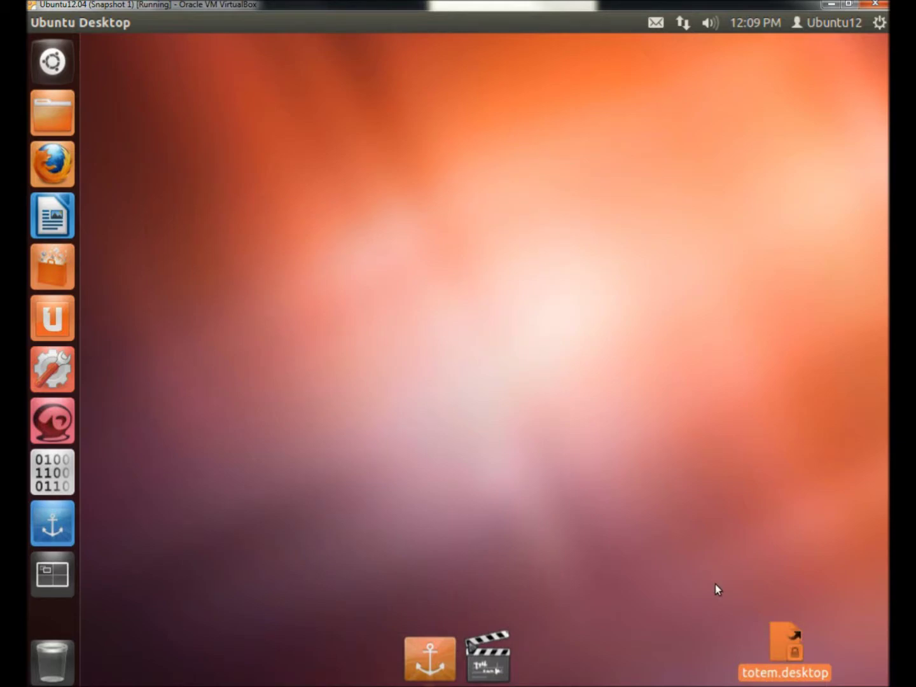
pyautogui.rightClick(785, 633)
pyautogui.click(623, 476)
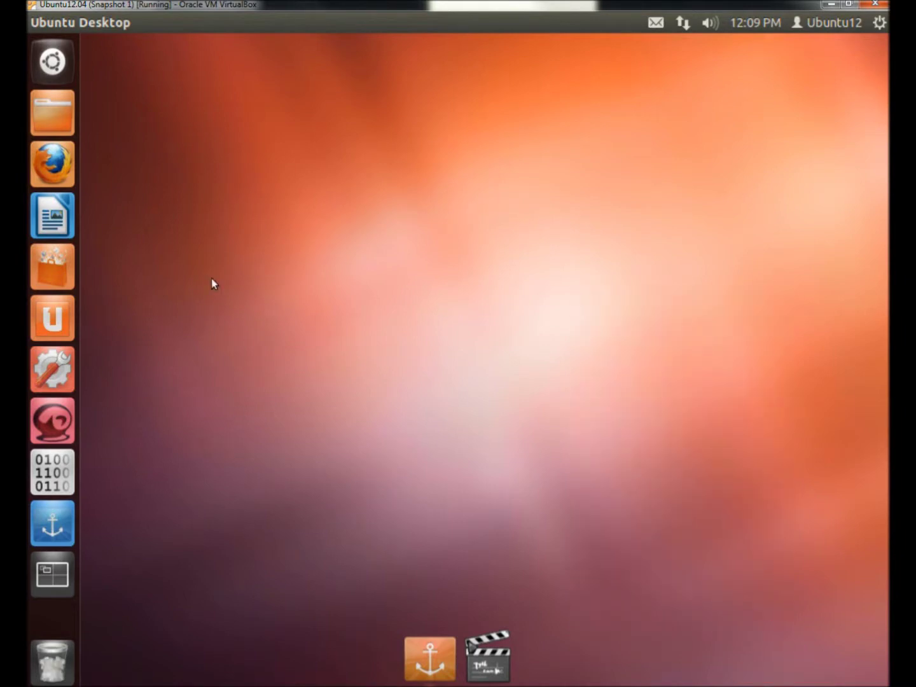
# - Place xdiagnose and Sound Recorder shortcuts on the desktop from the Dash
pyautogui.click(61, 82)
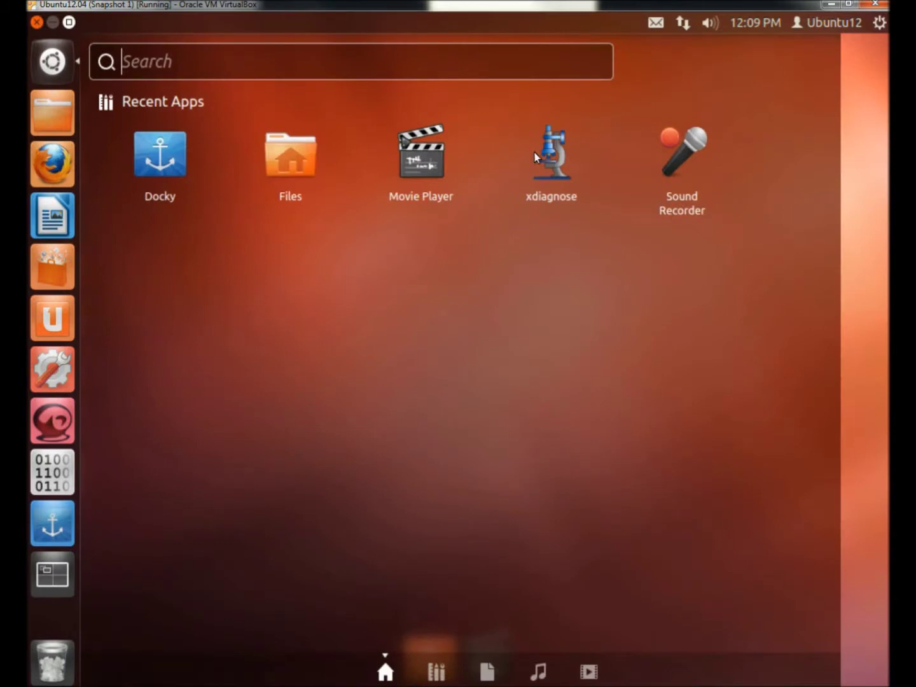
pyautogui.moveTo(549, 144); pyautogui.dragTo(310, 674)
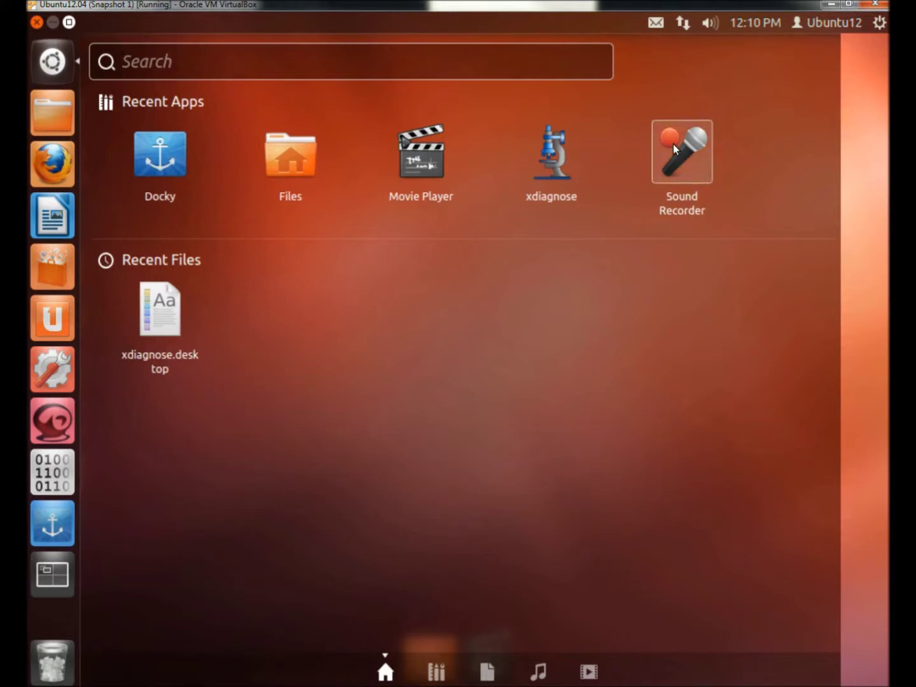
pyautogui.moveTo(673, 145); pyautogui.dragTo(326, 675)
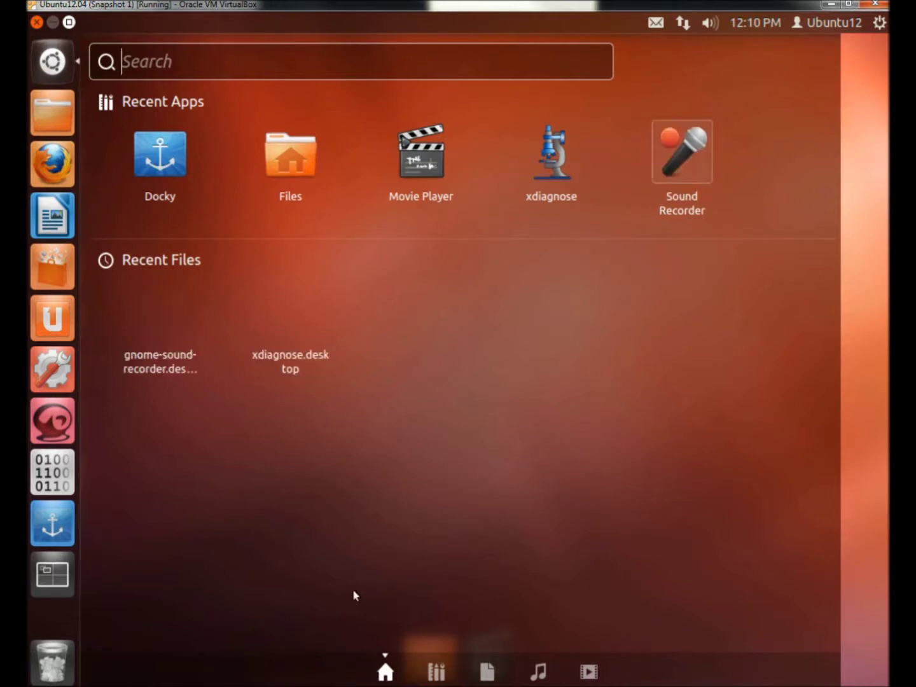
pyautogui.click(36, 24)
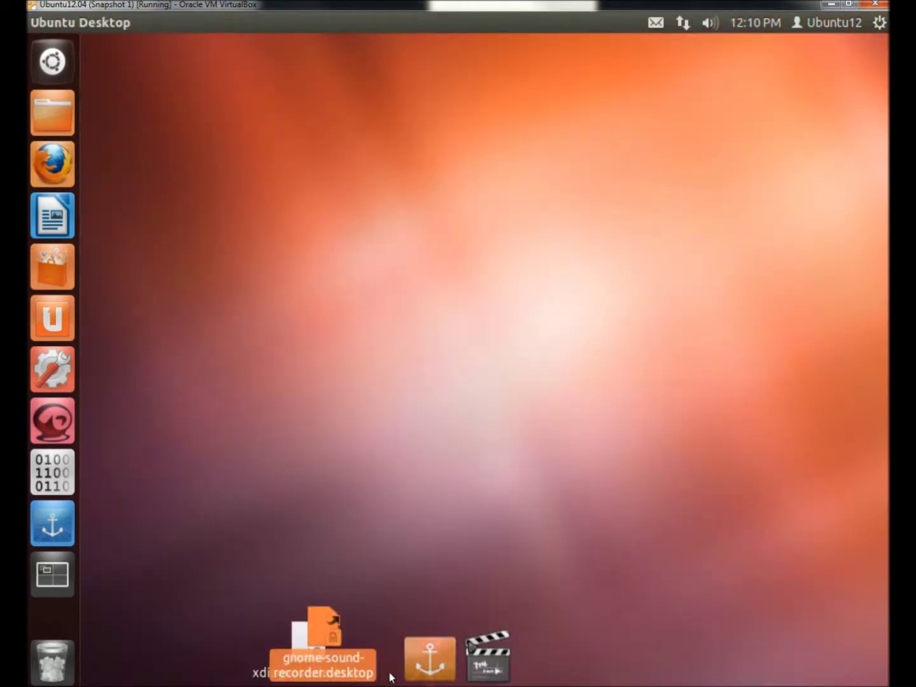
# - Drag the Sound Recorder and xdiagnose shortcuts onto the dock, then trash the .desktop files
pyautogui.moveTo(329, 634); pyautogui.dragTo(456, 637)
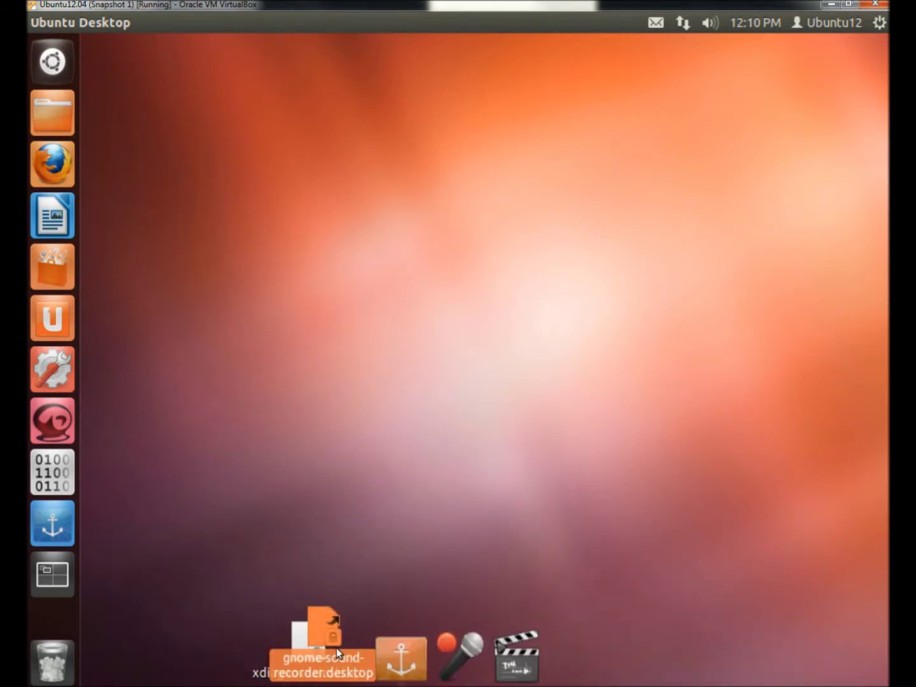
pyautogui.moveTo(326, 628); pyautogui.dragTo(375, 514)
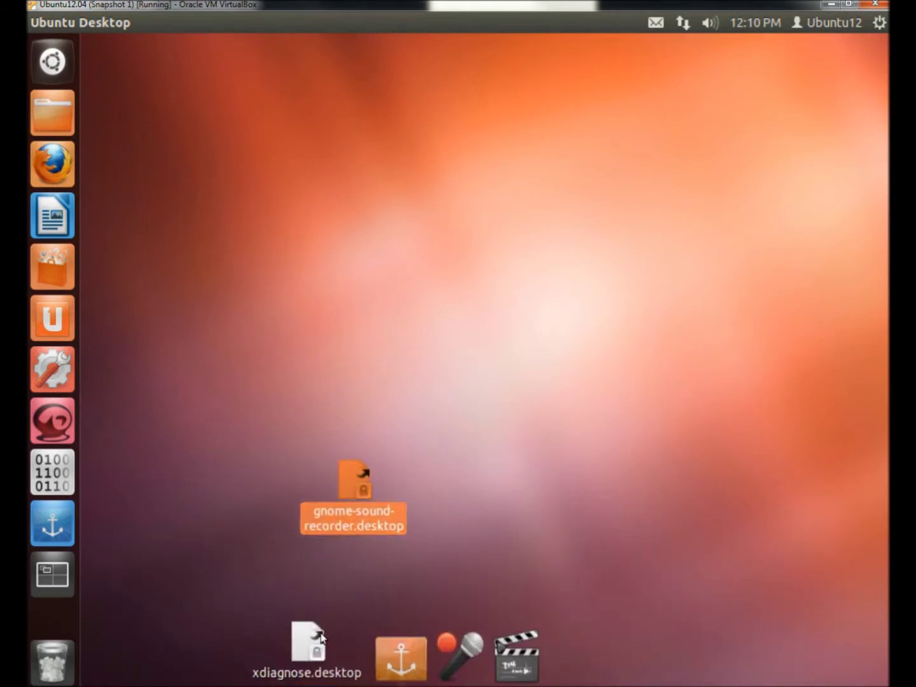
pyautogui.moveTo(312, 646); pyautogui.dragTo(401, 471)
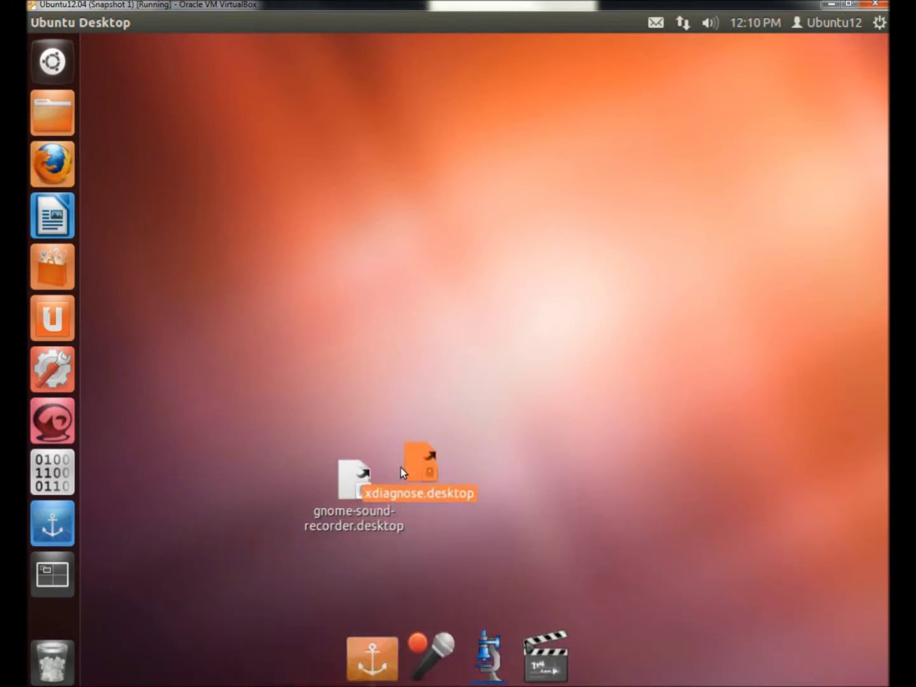
pyautogui.rightClick(352, 501)
pyautogui.click(407, 339)
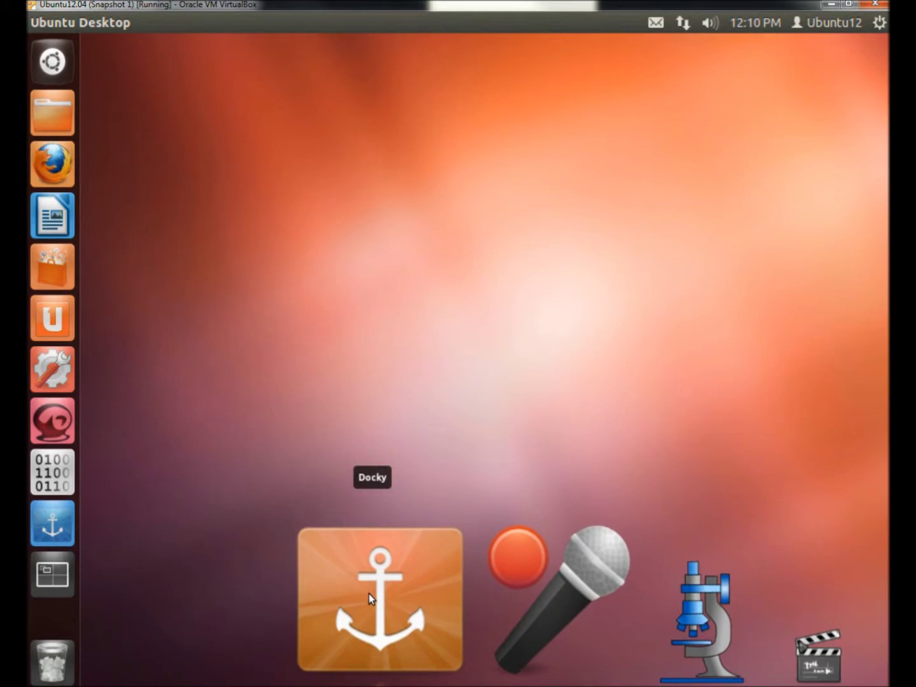
# - Tick 3D Background for the bottom dock in Docky Settings and close it
pyautogui.click(369, 593)
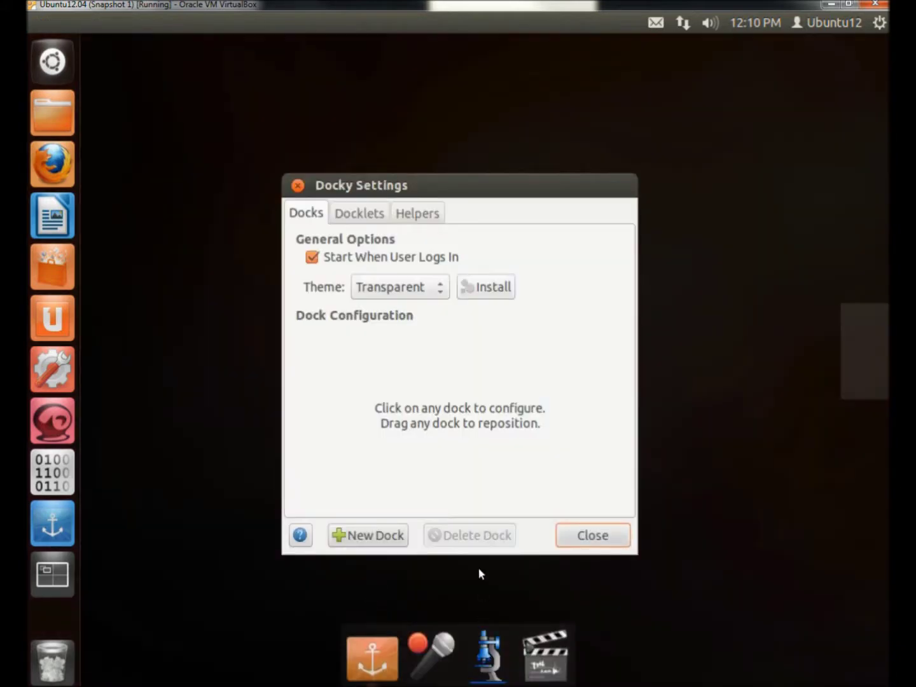
pyautogui.click(454, 601)
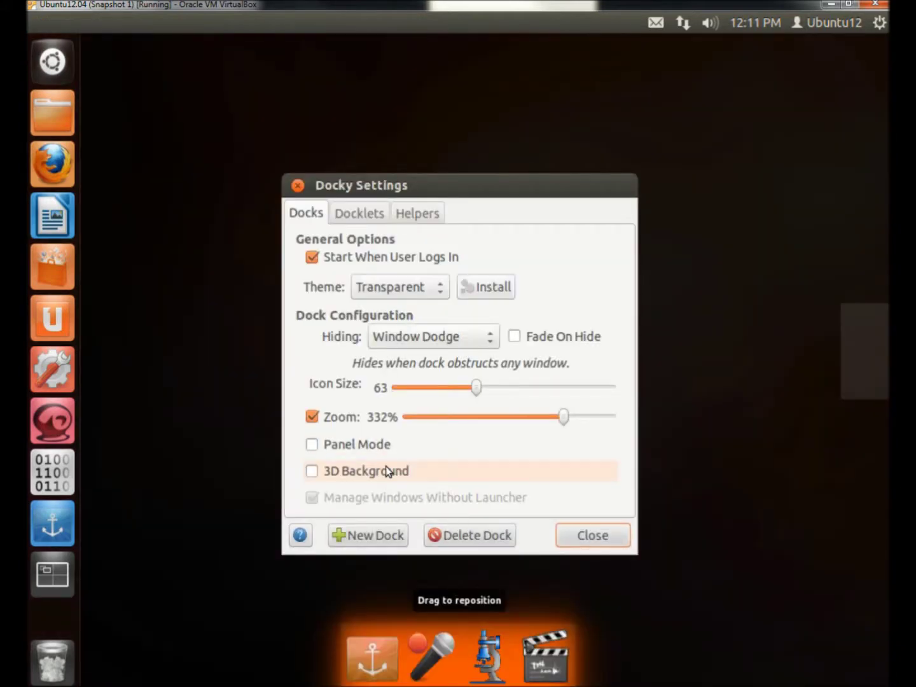
pyautogui.click(315, 475)
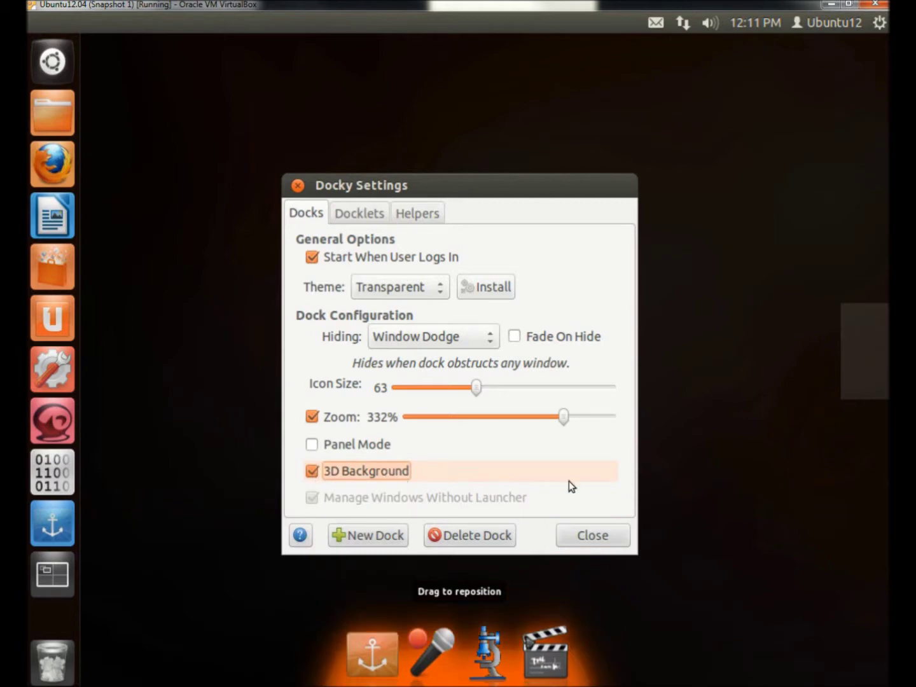
pyautogui.click(582, 536)
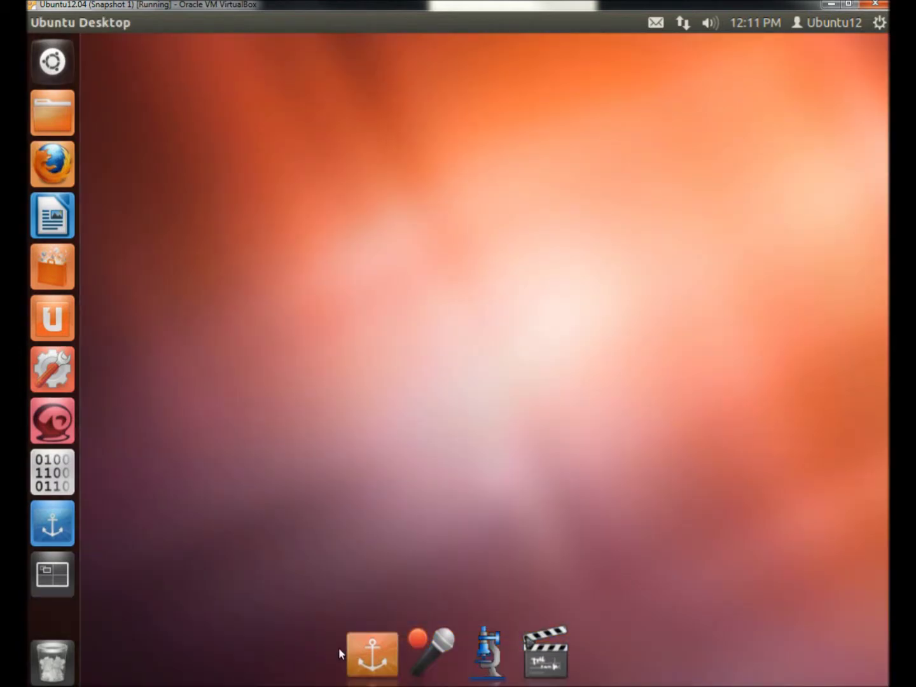
pyautogui.click(356, 649)
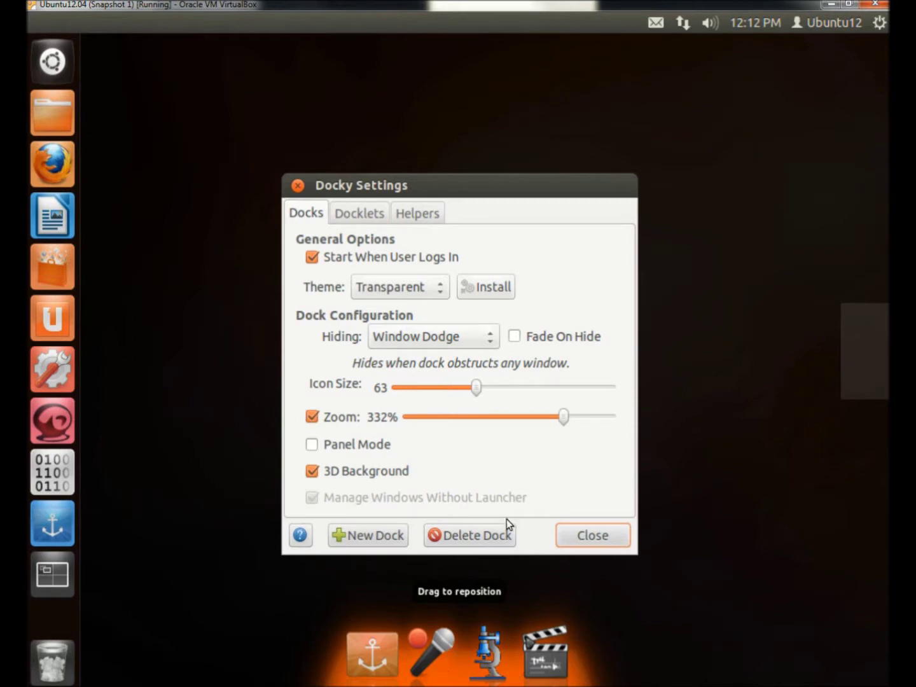
# - Drag the bottom dock's zoom down to 226%, then select the extra right-edge dock
pyautogui.moveTo(559, 420); pyautogui.dragTo(488, 419)
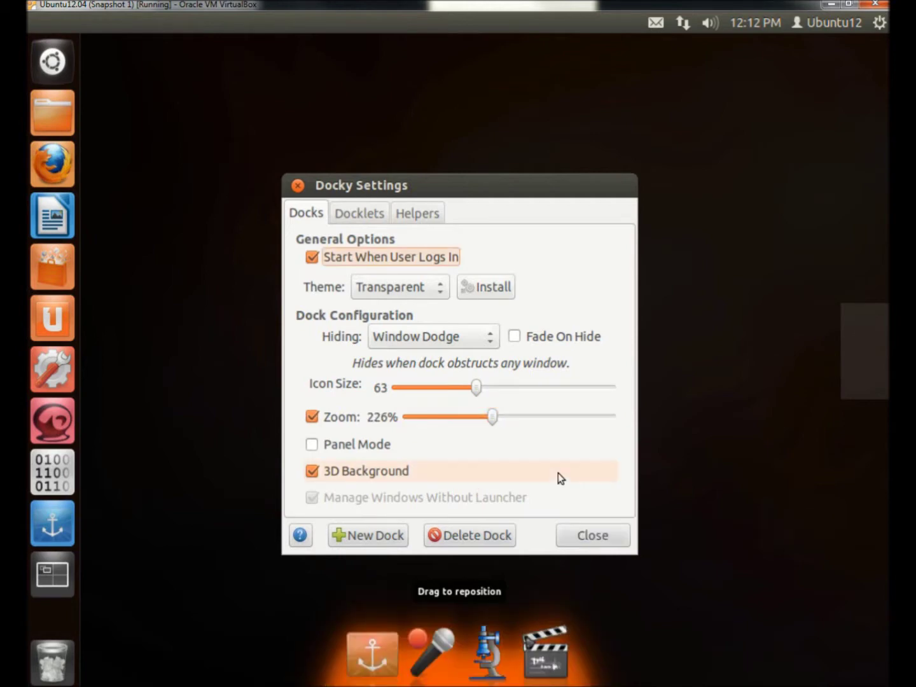
pyautogui.click(857, 349)
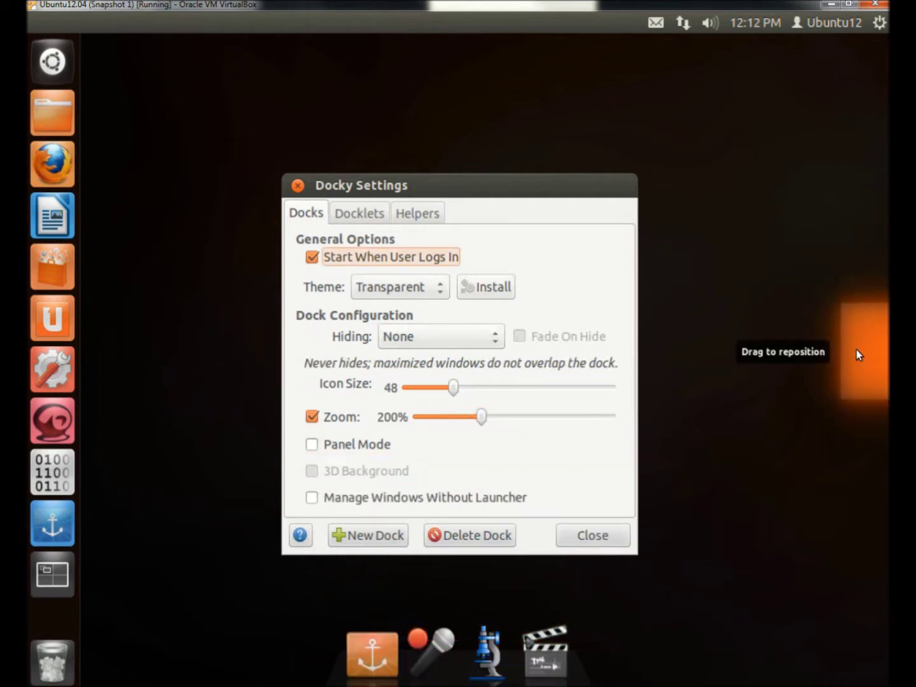
# - Delete the right-edge dock, confirm the deletion, and close Docky Settings
pyautogui.click(480, 535)
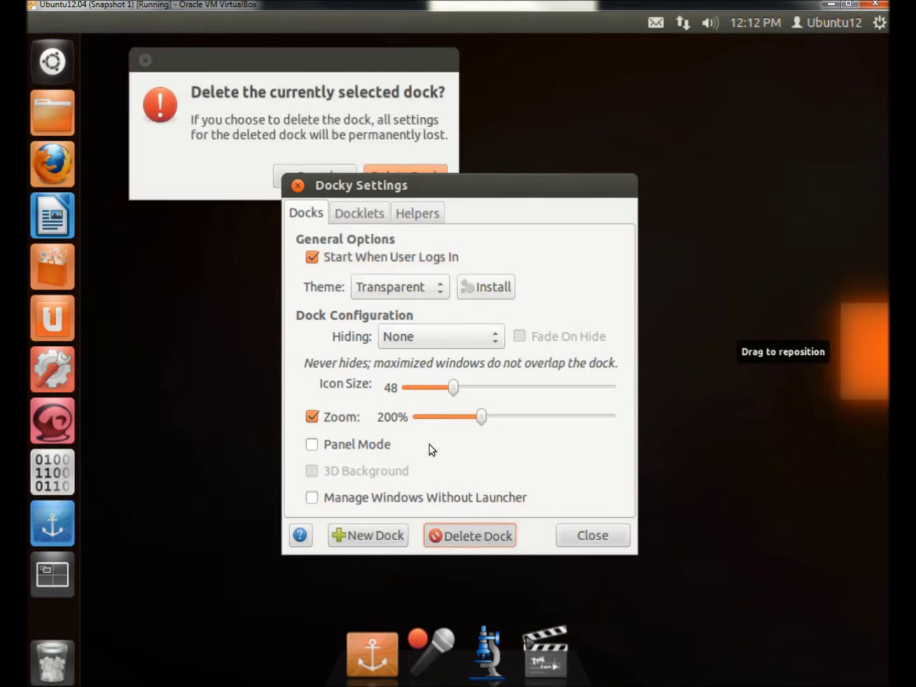
pyautogui.click(295, 122)
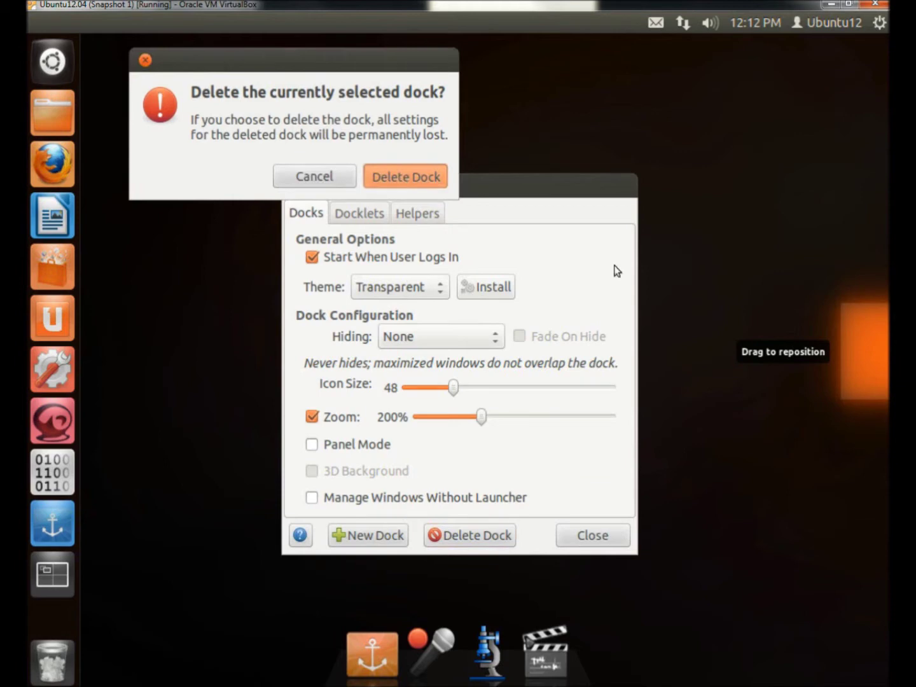
pyautogui.press('Return')
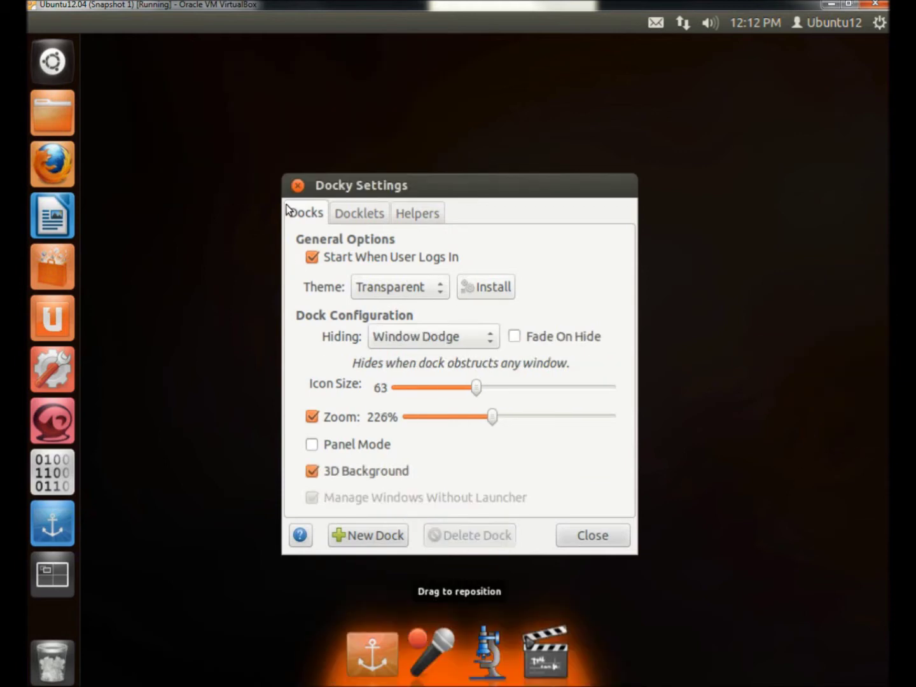
pyautogui.click(586, 536)
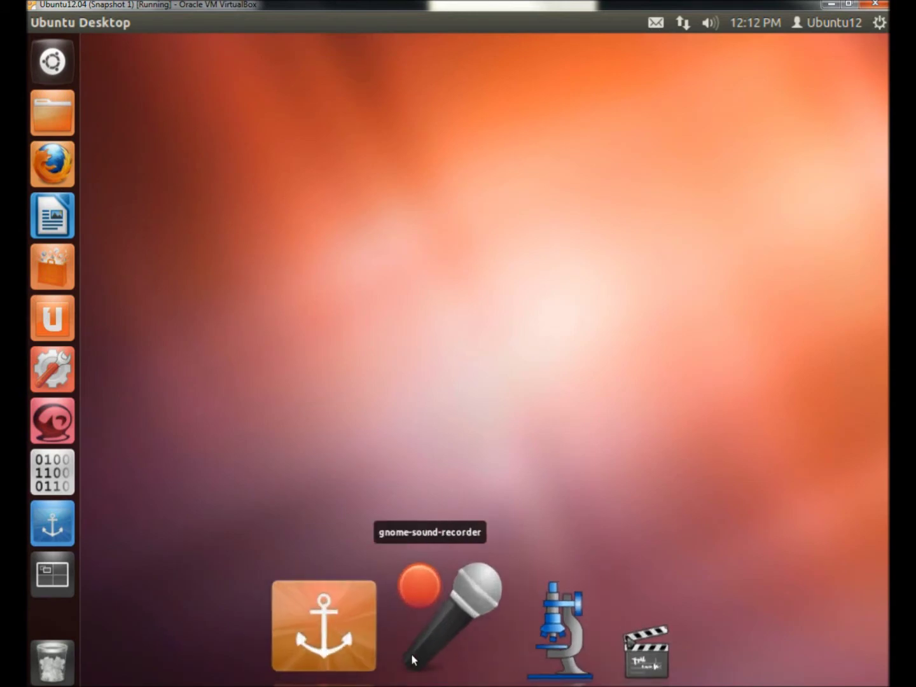